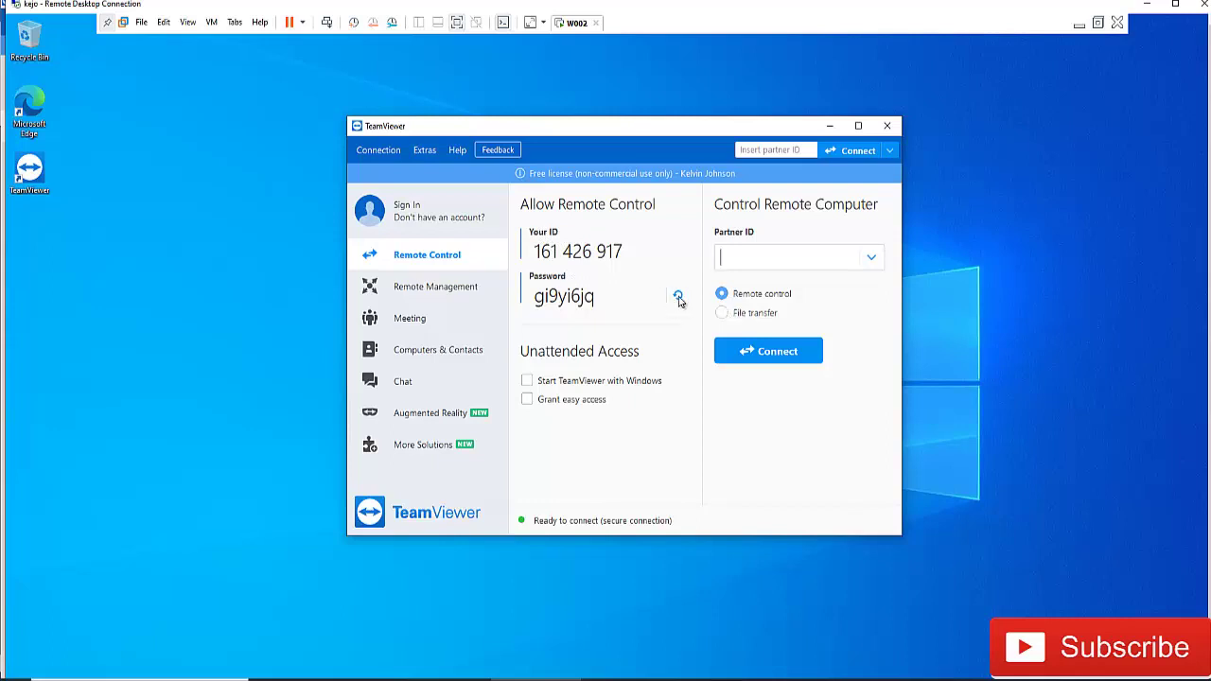
pyautogui.click(677, 295)
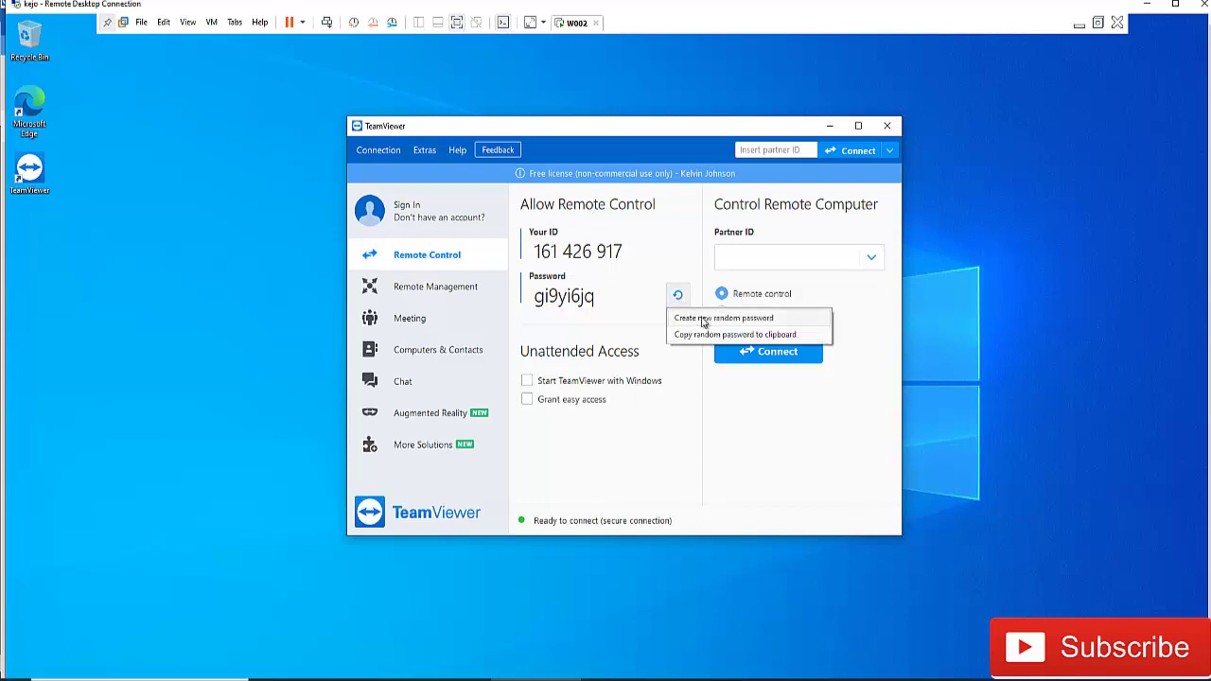
pyautogui.click(653, 269)
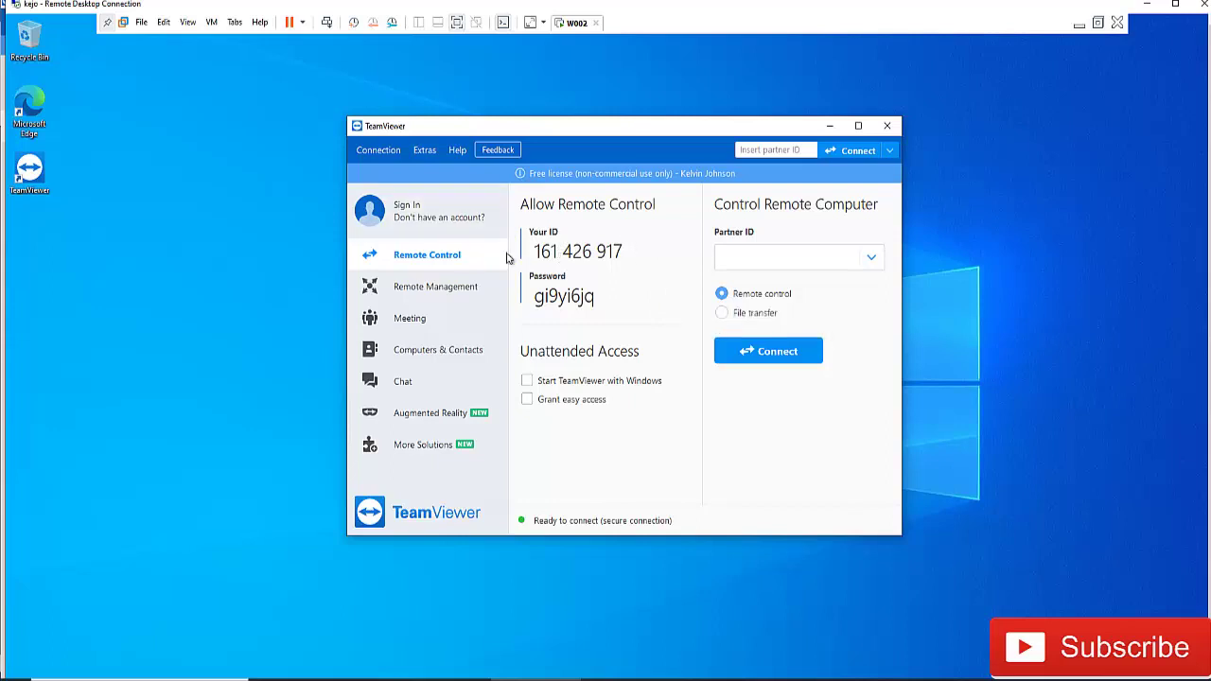
pyautogui.click(425, 150)
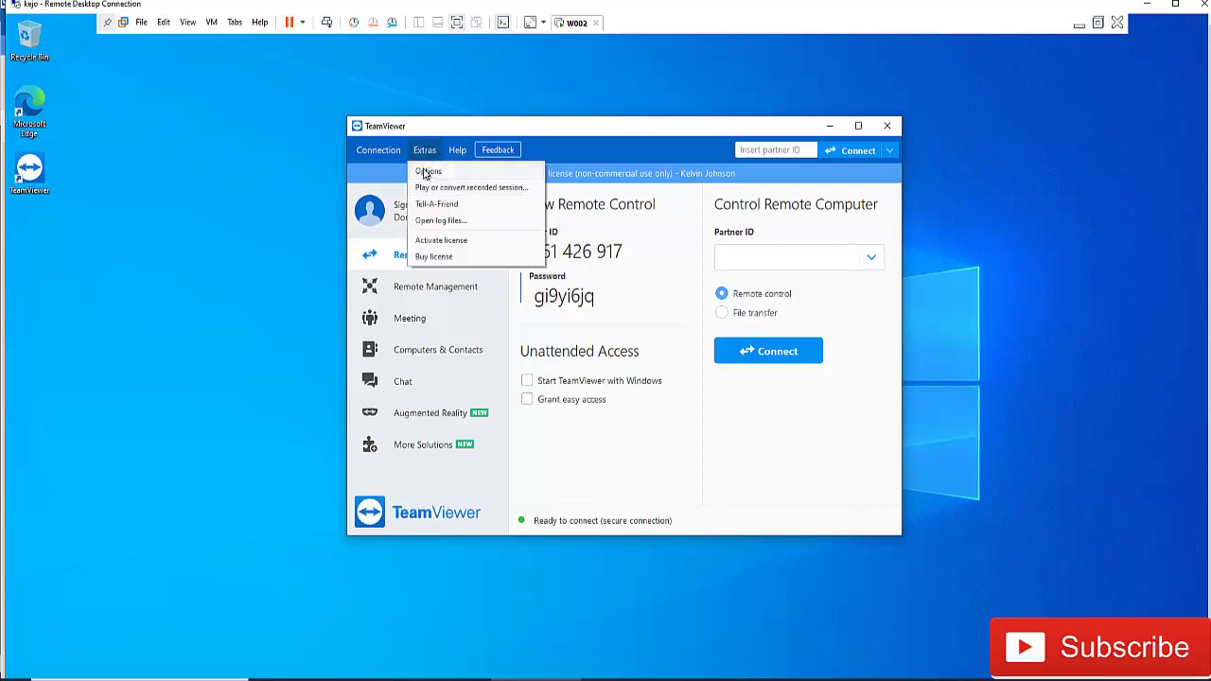
pyautogui.click(427, 170)
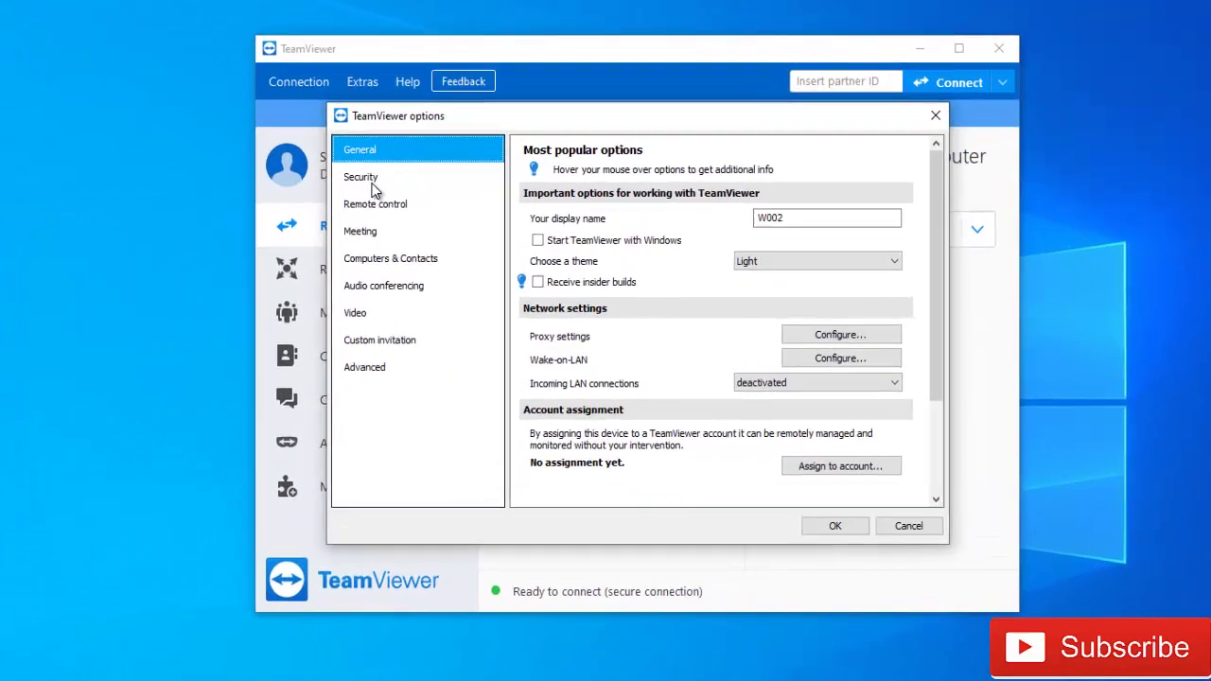
pyautogui.click(402, 201)
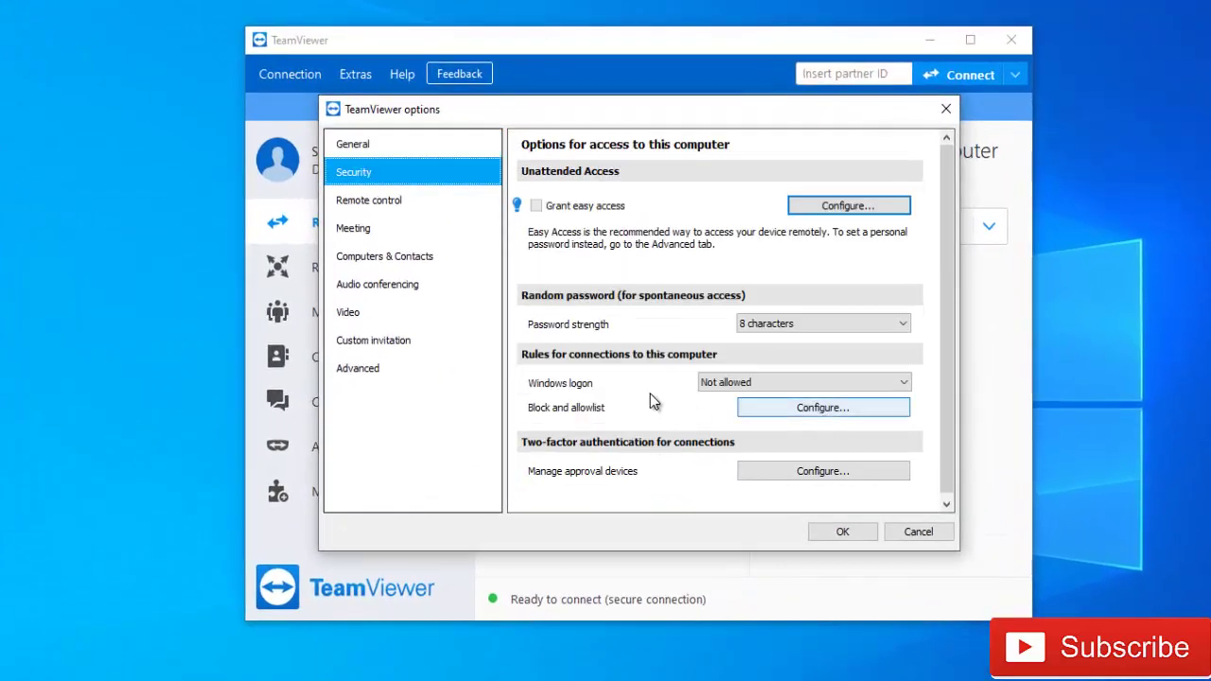
pyautogui.click(755, 380)
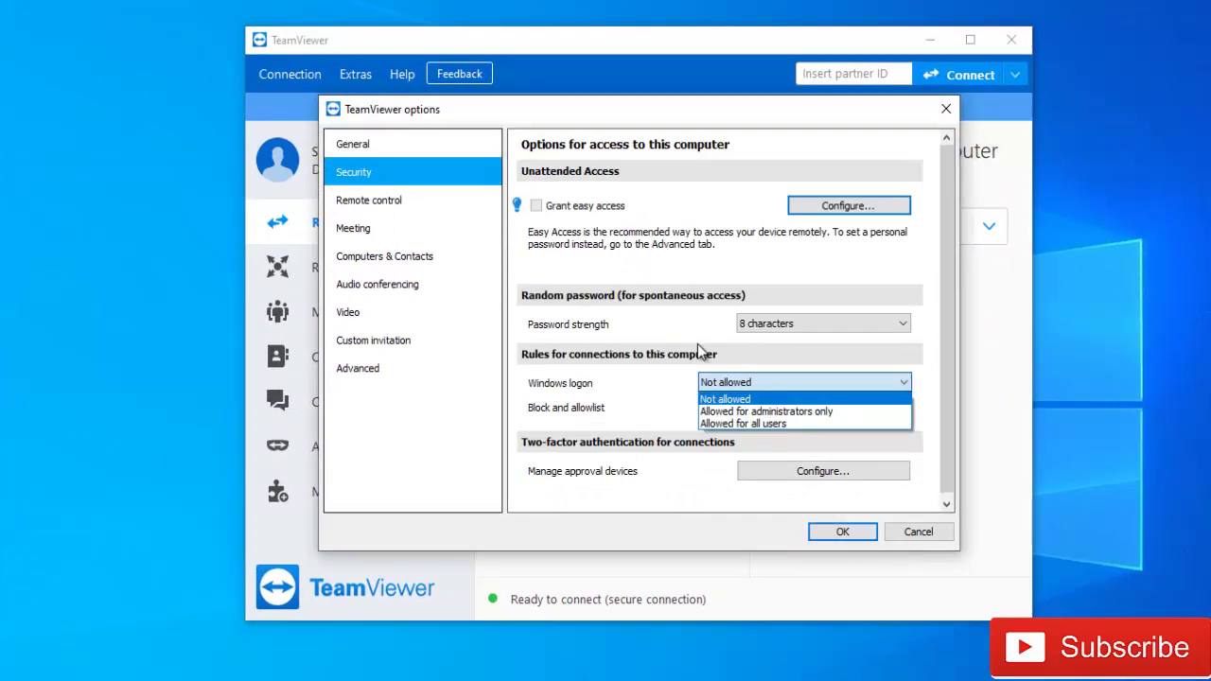
pyautogui.click(626, 326)
pyautogui.click(916, 532)
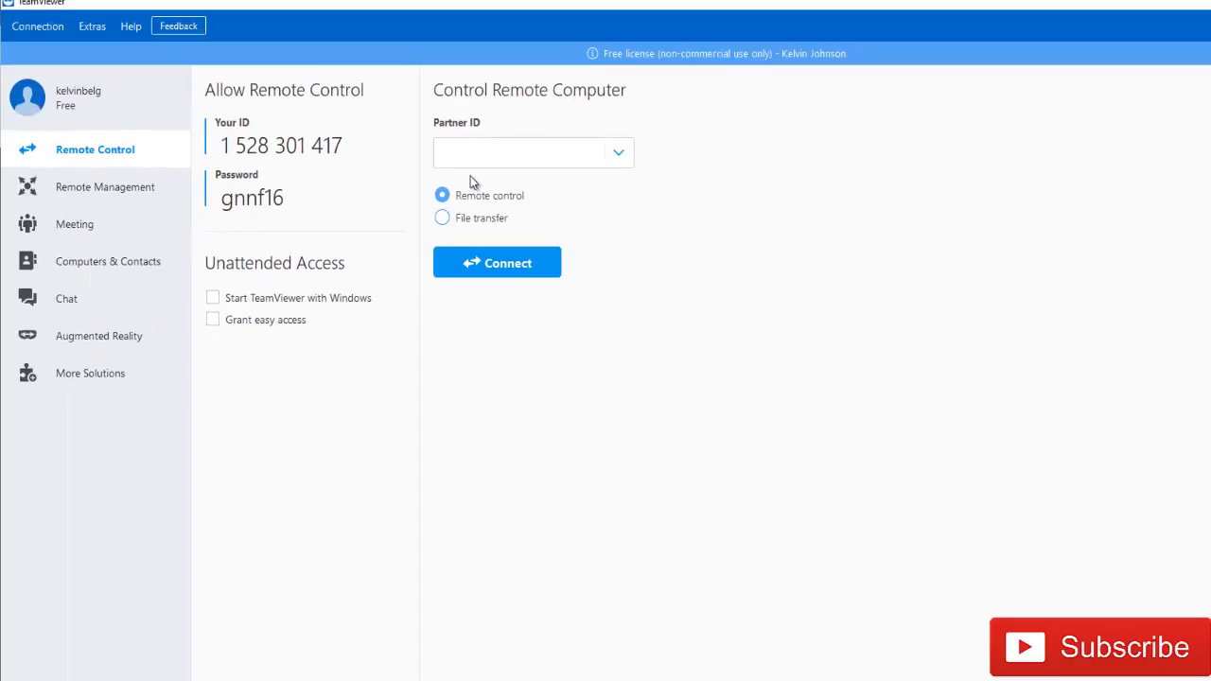
pyautogui.click(477, 164)
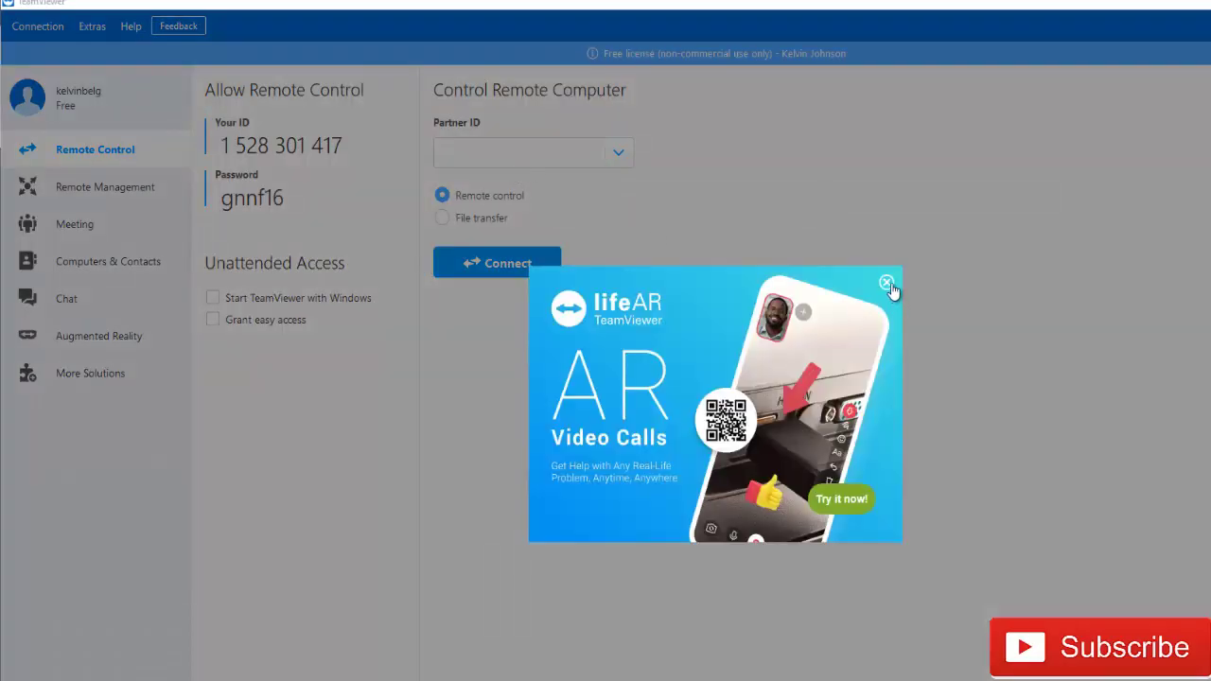
pyautogui.click(887, 283)
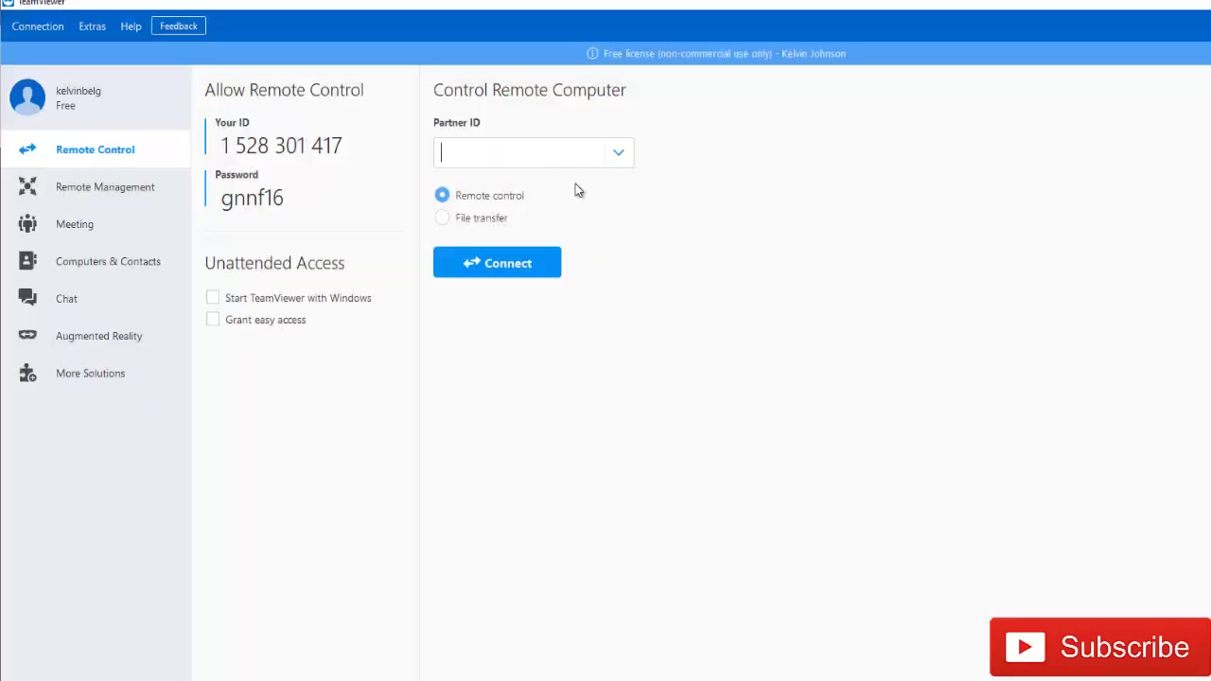
pyautogui.click(519, 153)
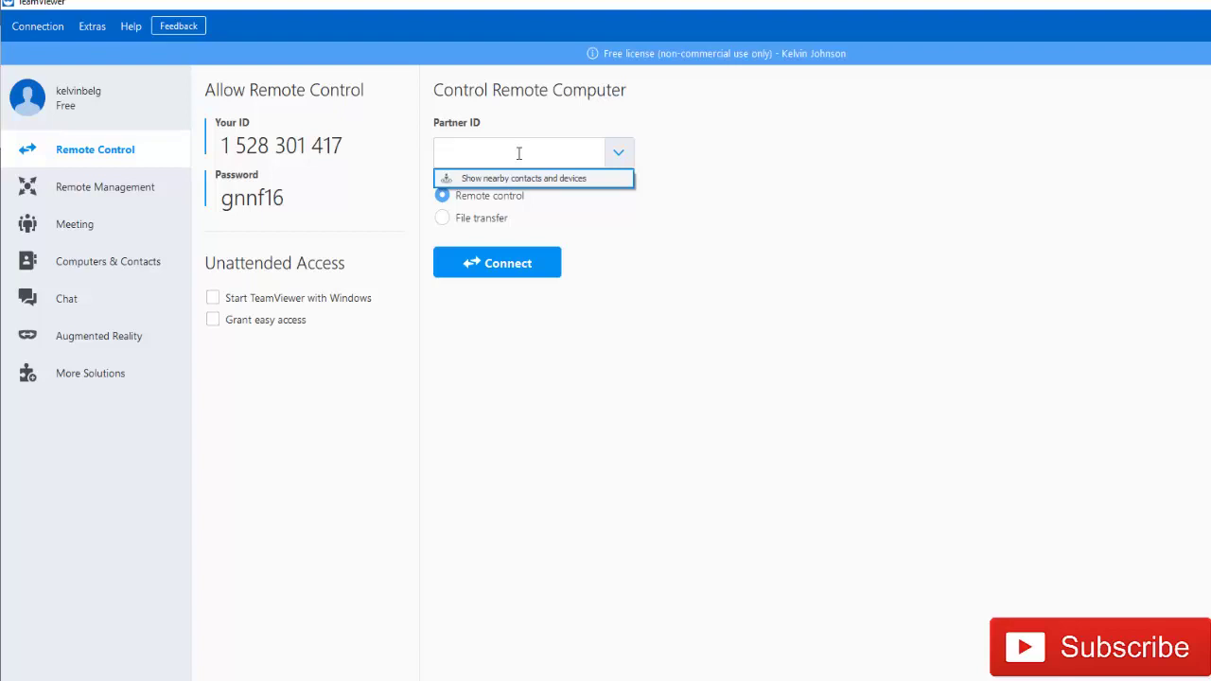
pyautogui.write('161')
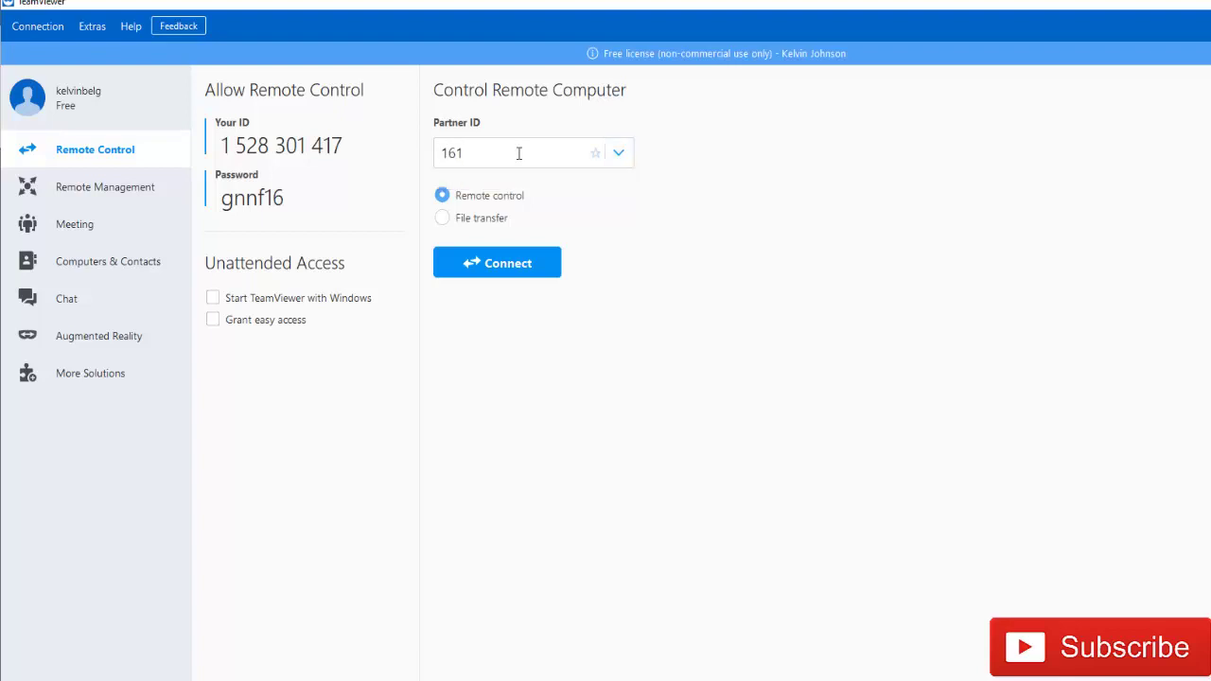
pyautogui.write('426917')
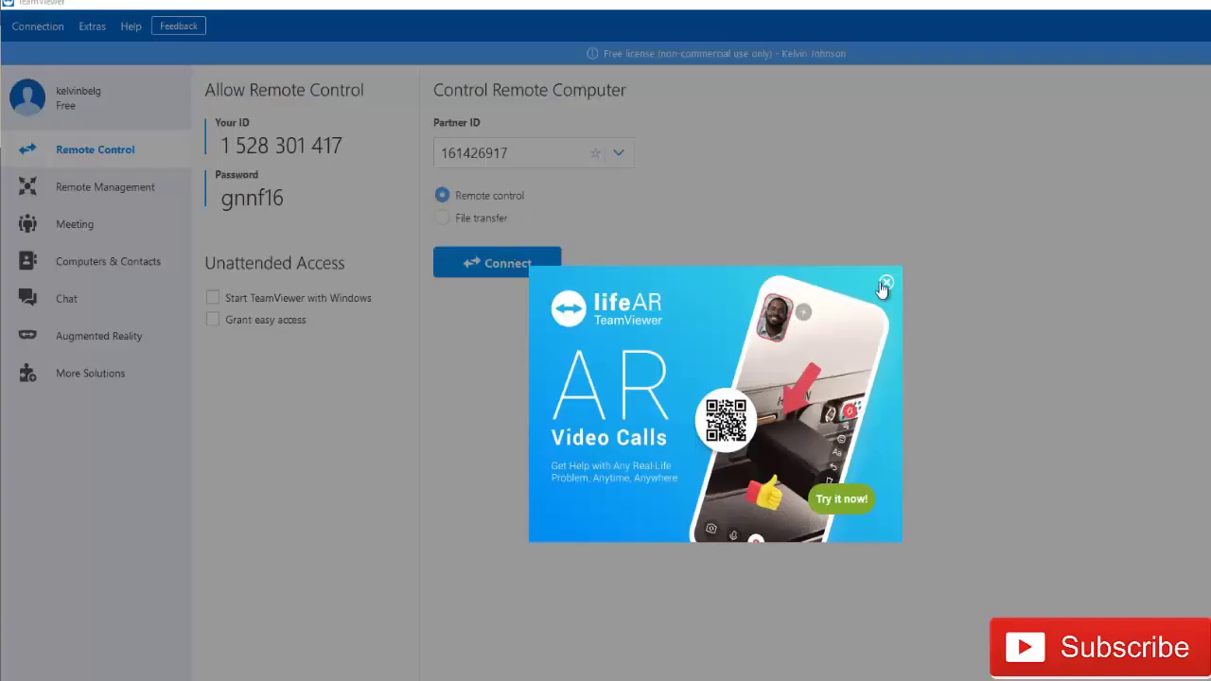
pyautogui.click(884, 285)
pyautogui.click(495, 263)
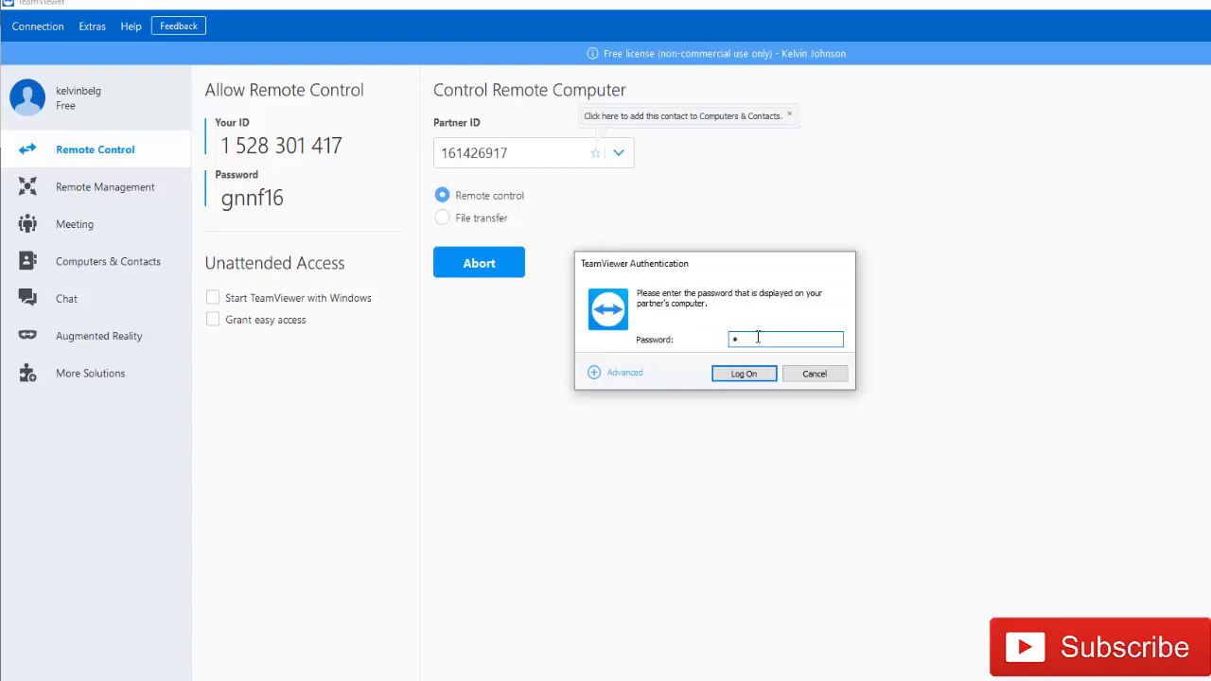
pyautogui.write('aaaaaa')
# - Switch the authentication method to Windows under Advanced
pyautogui.click(625, 374)
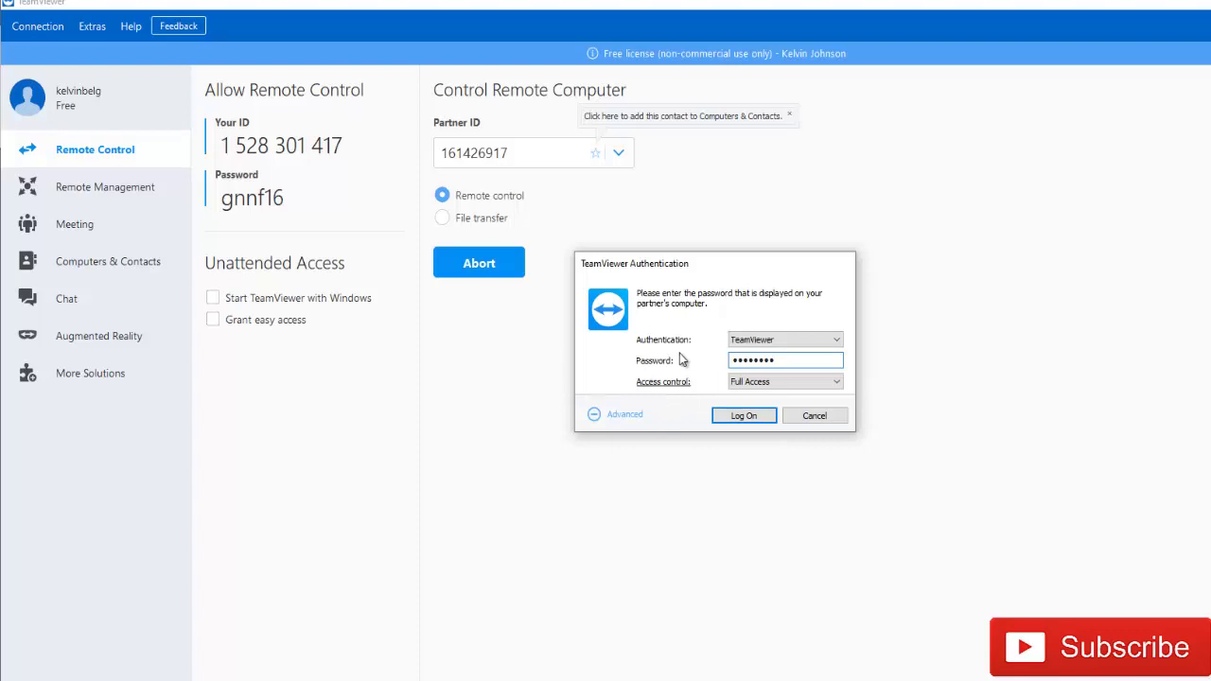
pyautogui.click(752, 341)
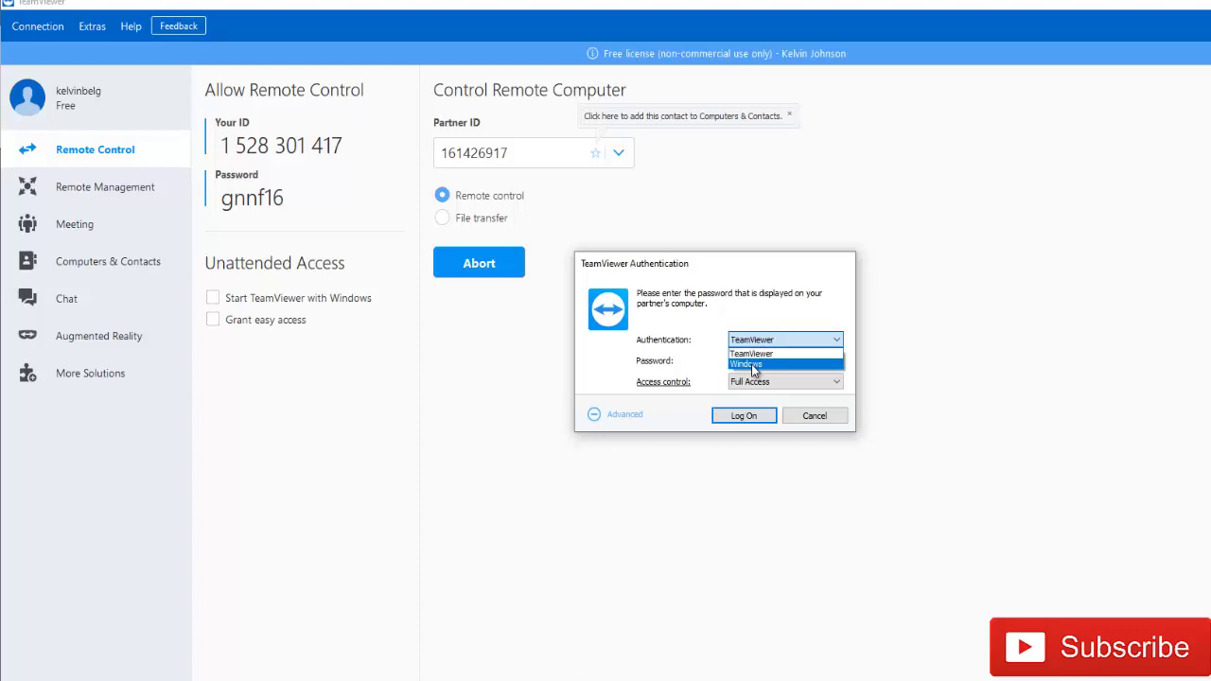
pyautogui.click(754, 365)
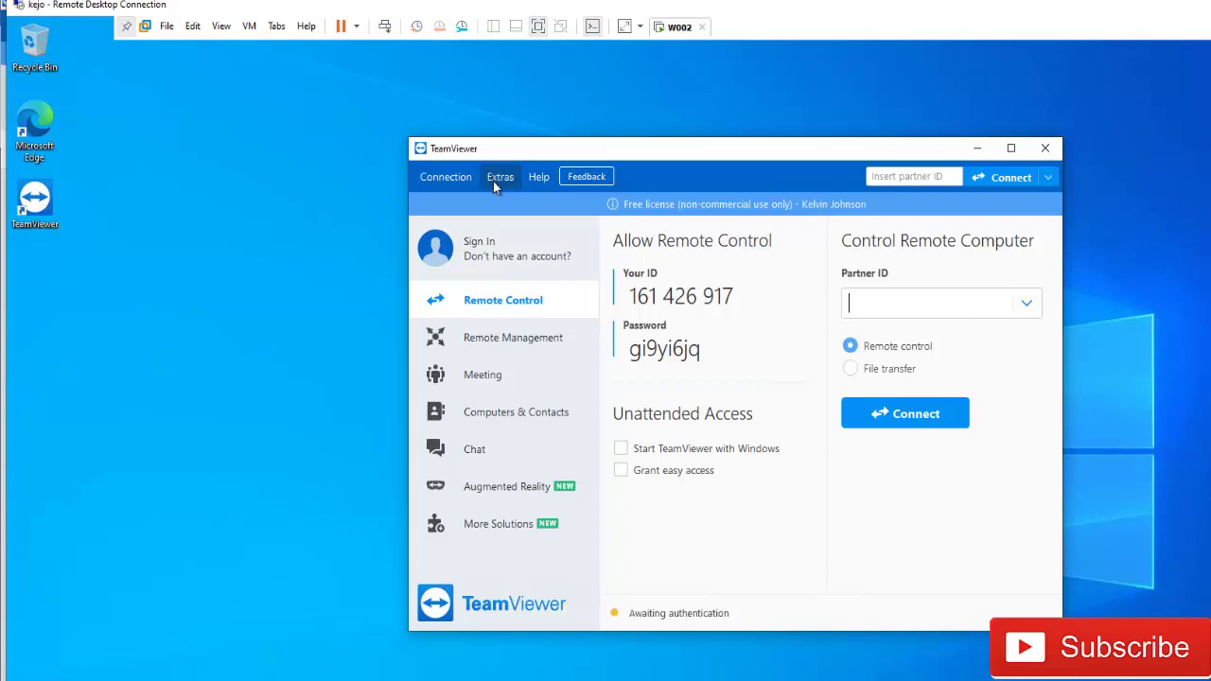
# - In Options > Security, set Windows logon to 'Allowed for administrators only' and confirm with OK
pyautogui.click(496, 178)
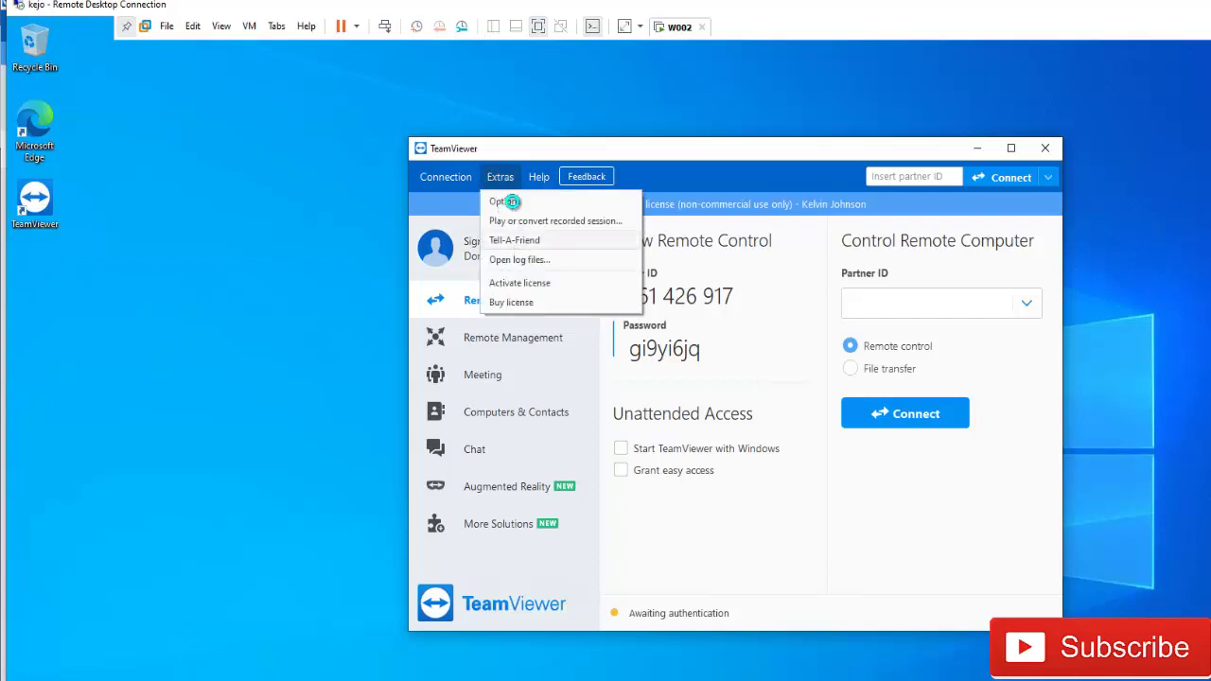
pyautogui.click(508, 201)
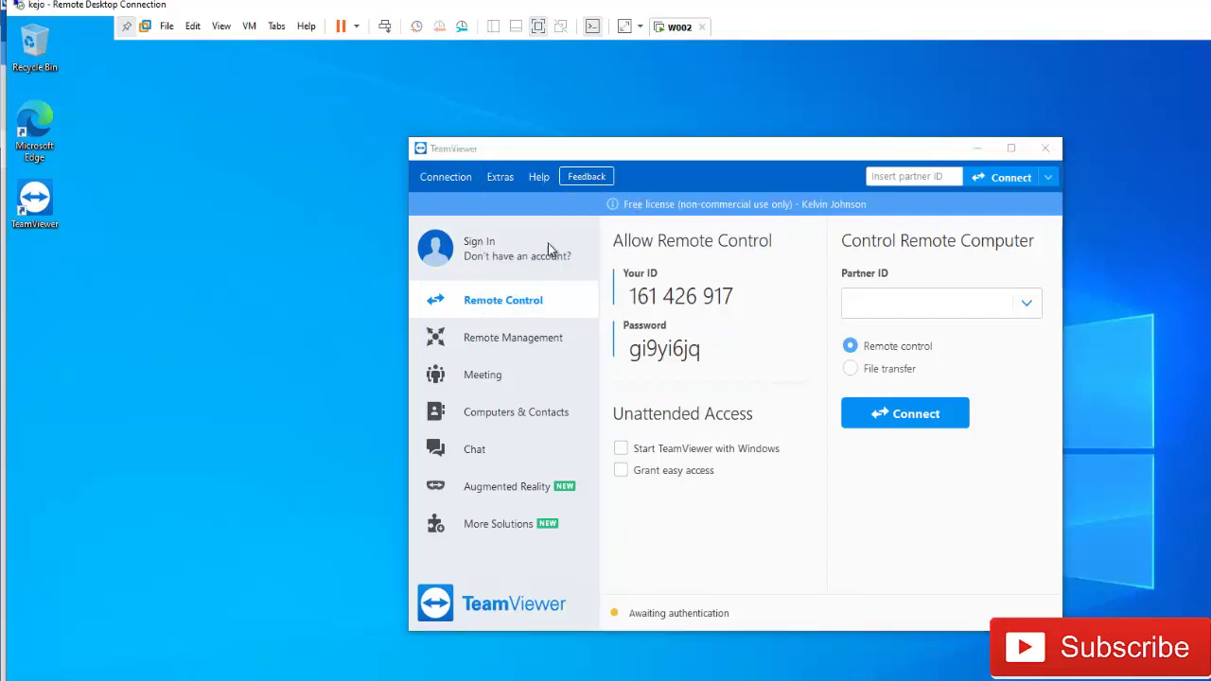
pyautogui.click(539, 259)
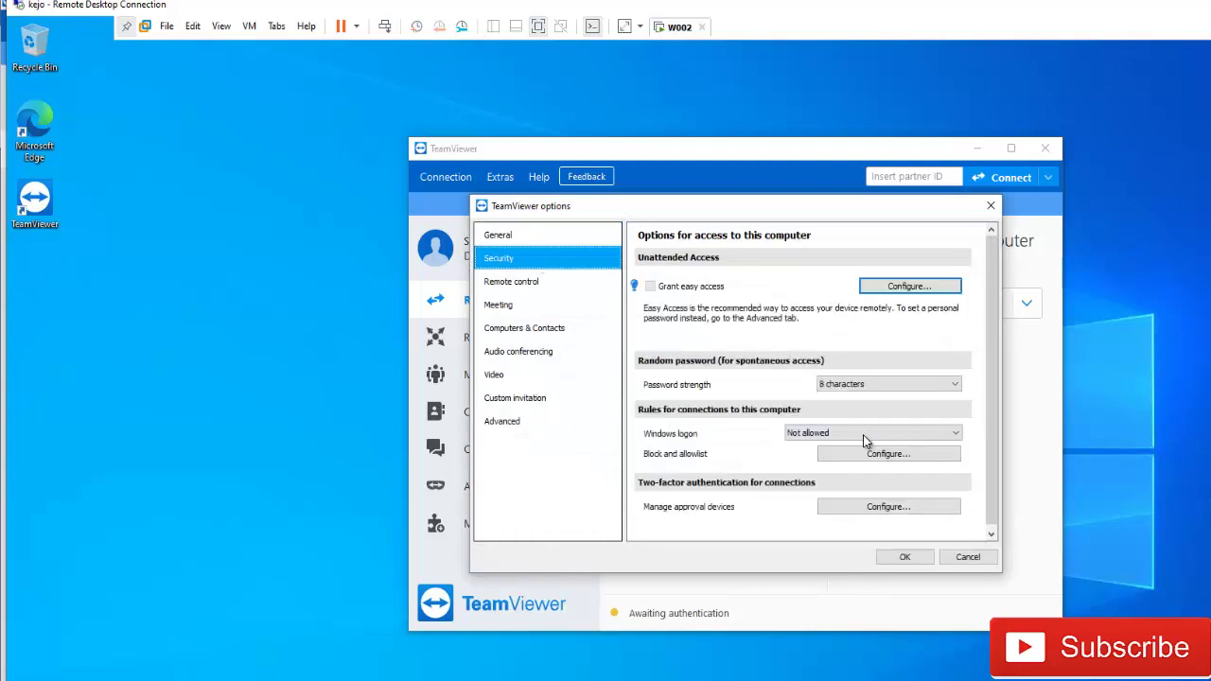
pyautogui.click(863, 435)
pyautogui.click(842, 455)
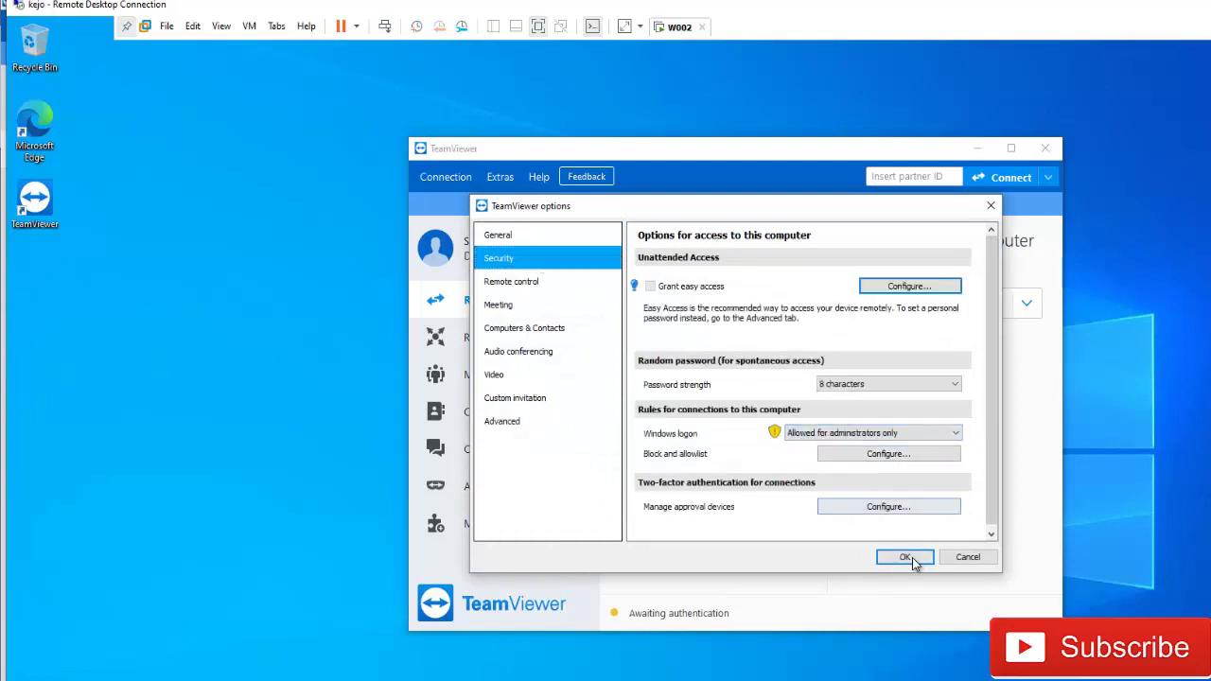
pyautogui.click(906, 559)
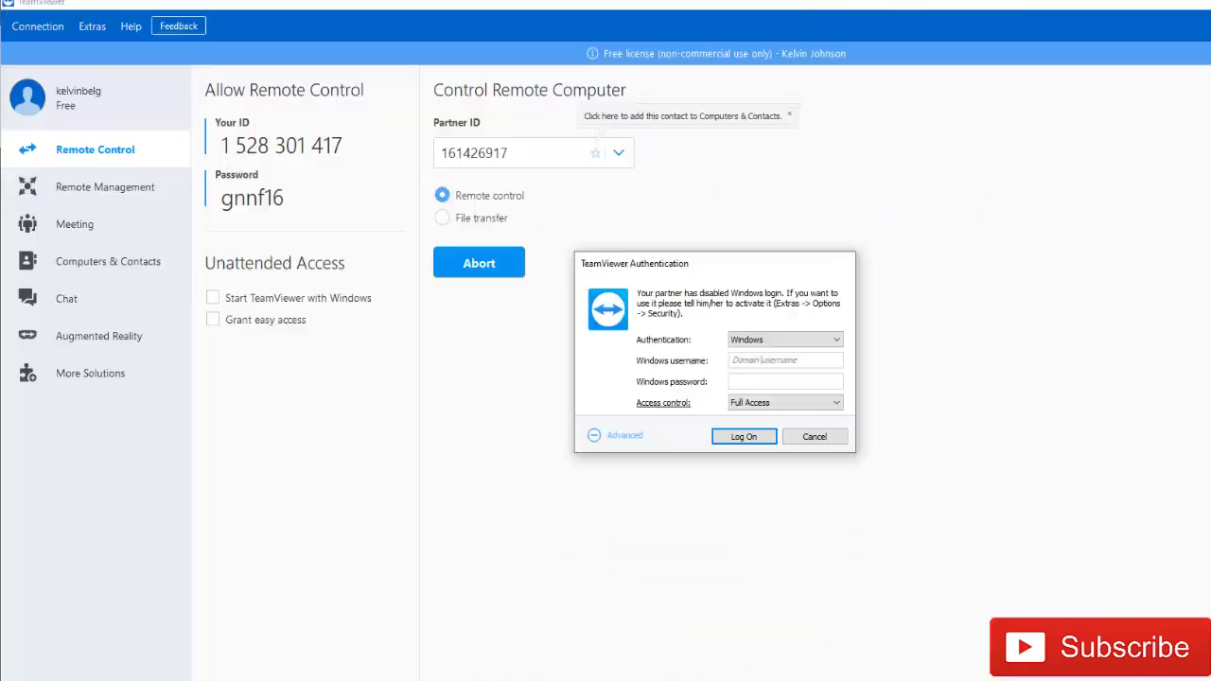
# - Cancel the old prompt, reconnect, choose Windows authentication and move to the Windows password field
pyautogui.click(816, 441)
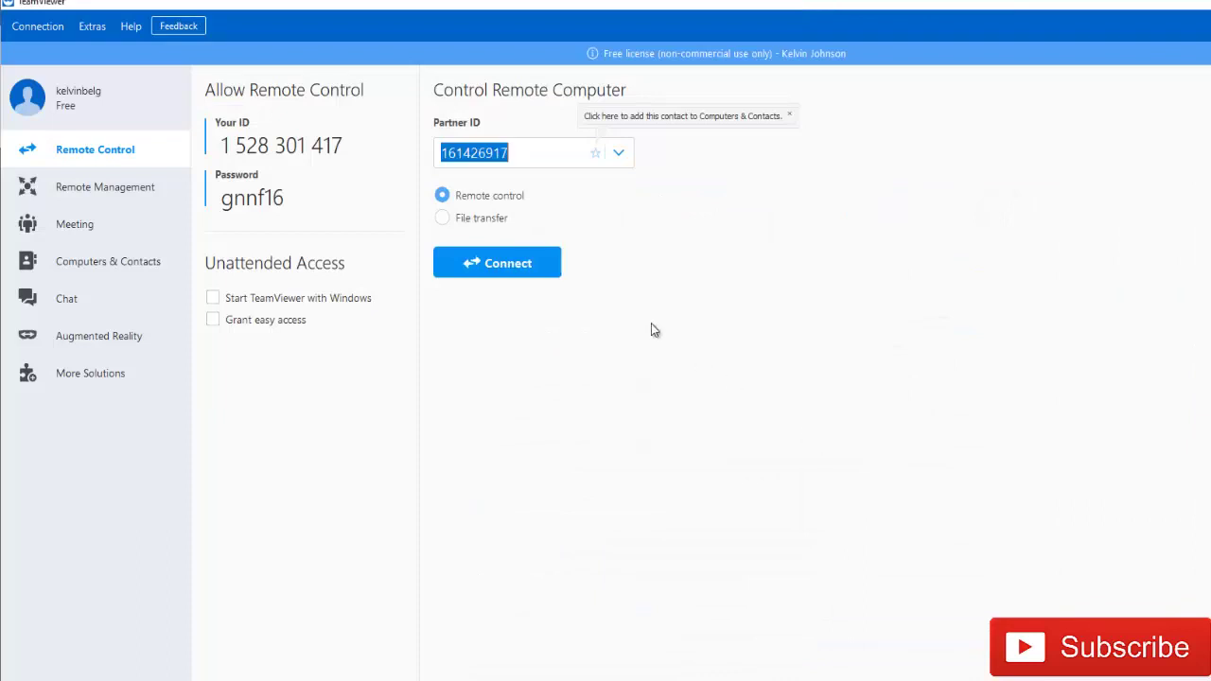
pyautogui.click(535, 264)
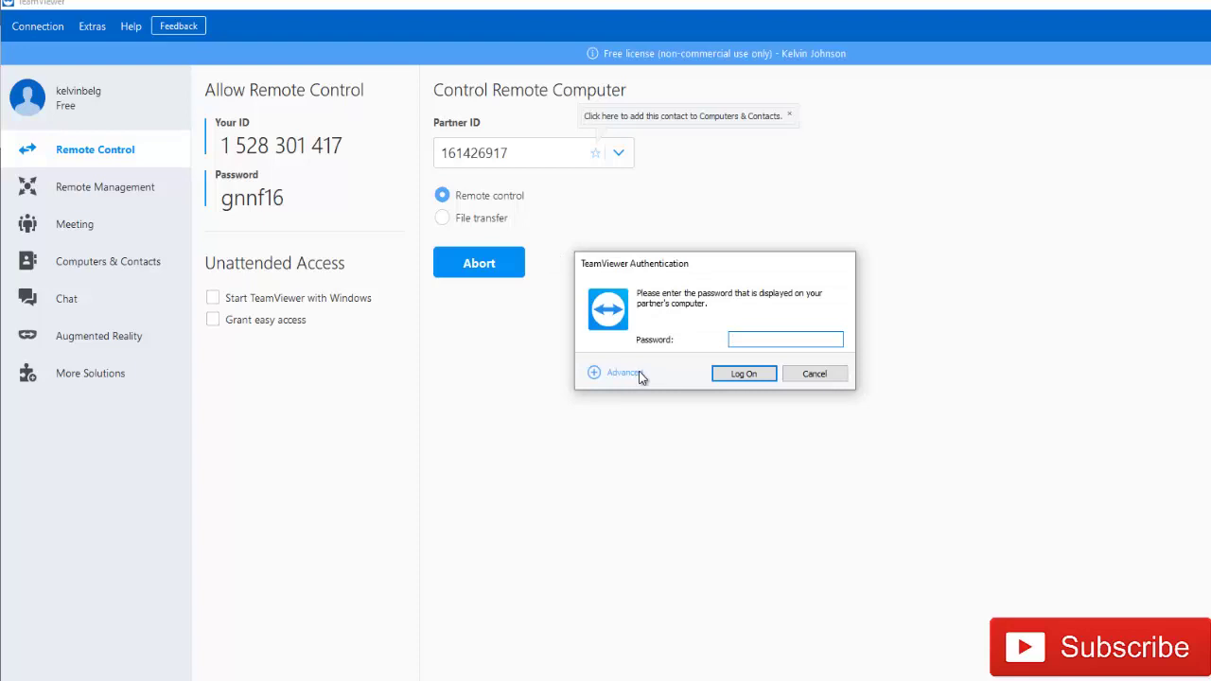
pyautogui.click(624, 373)
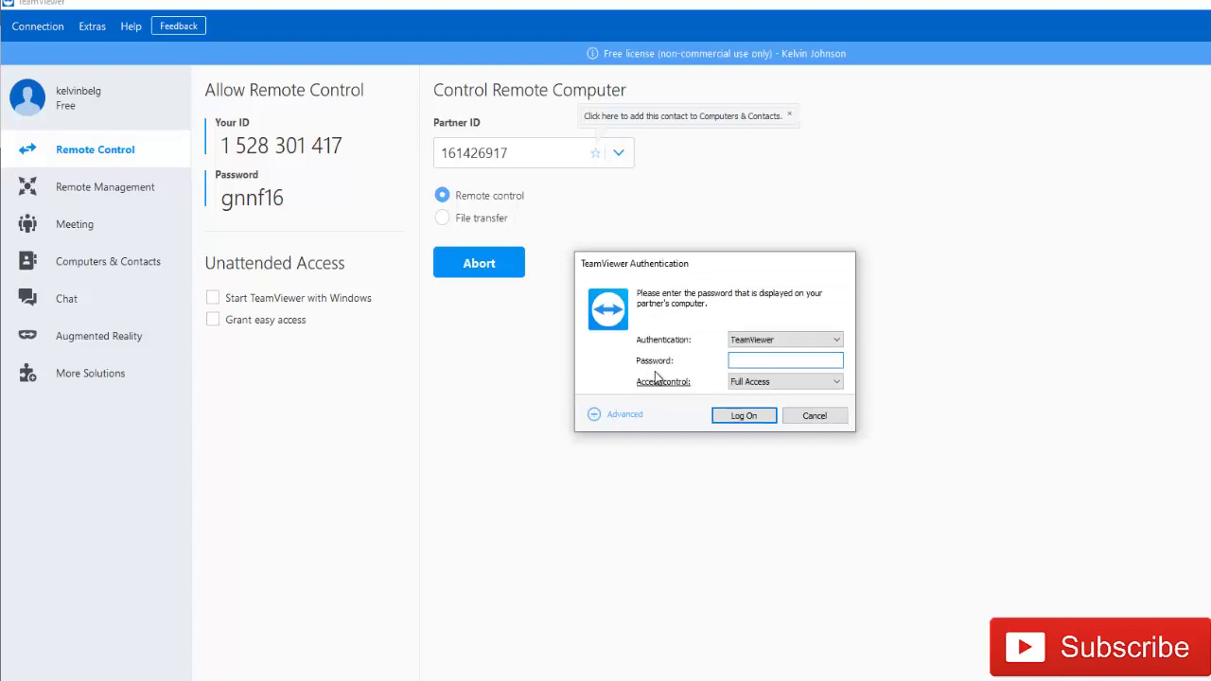
pyautogui.click(802, 341)
pyautogui.click(758, 361)
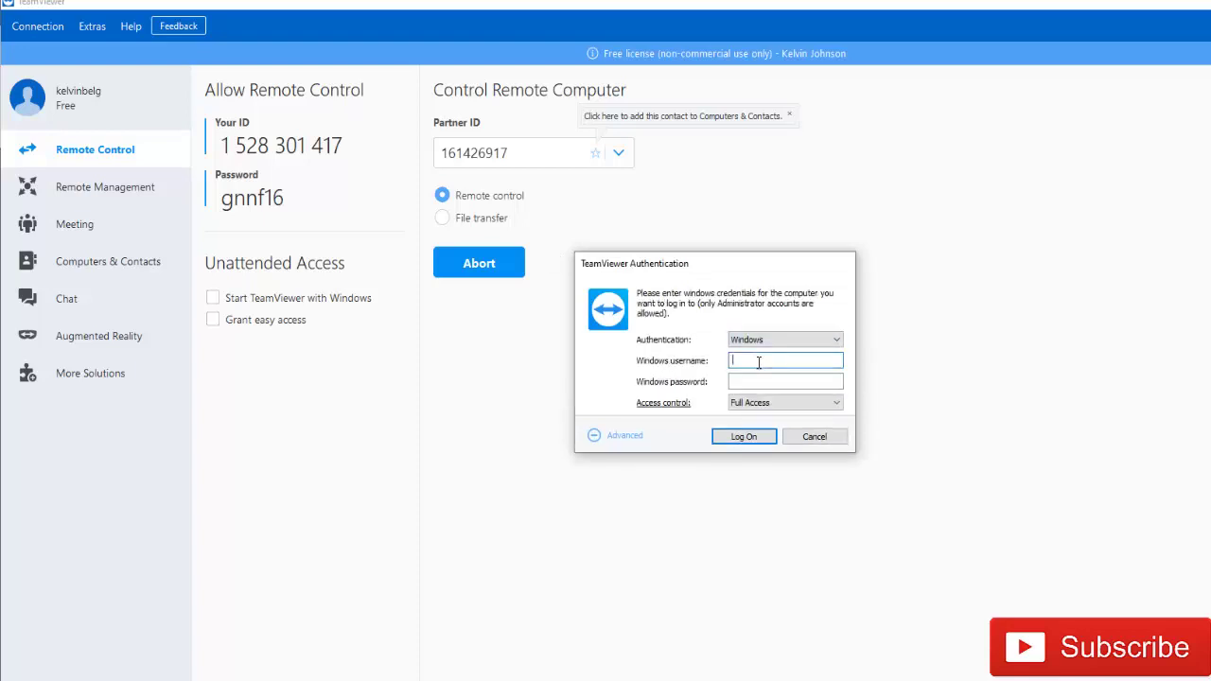
pyautogui.click(759, 383)
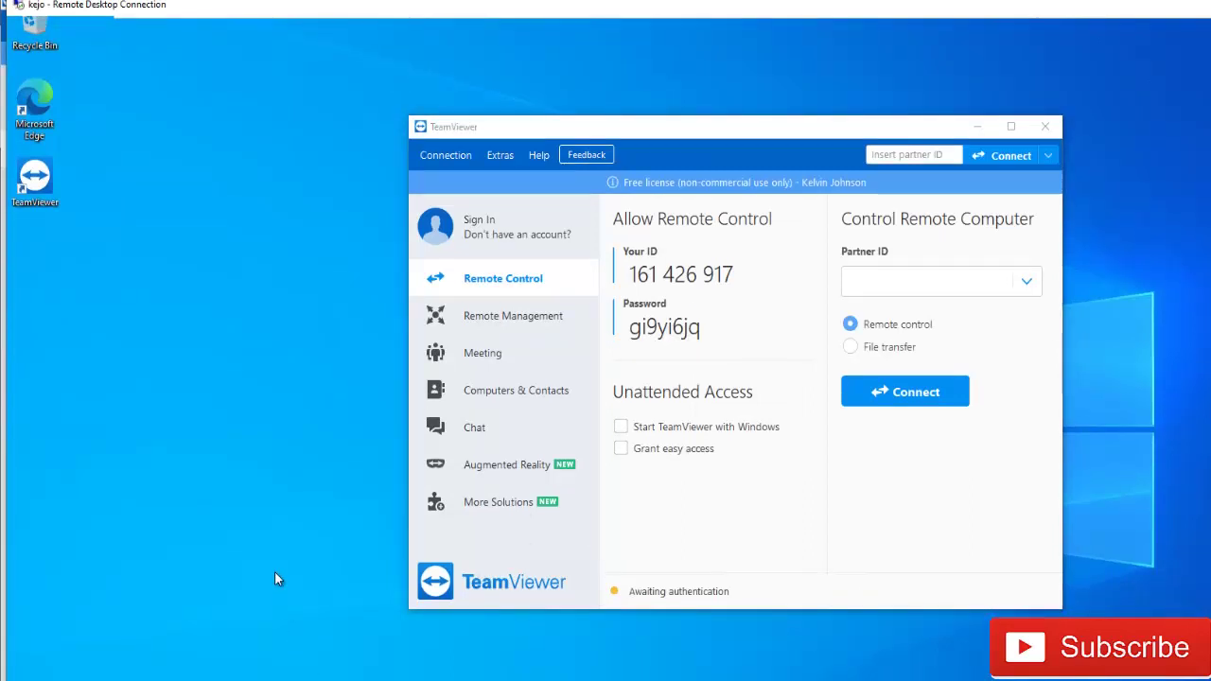
# - Launch Command Prompt from the Start search with 'cmd'
pyautogui.press('super')
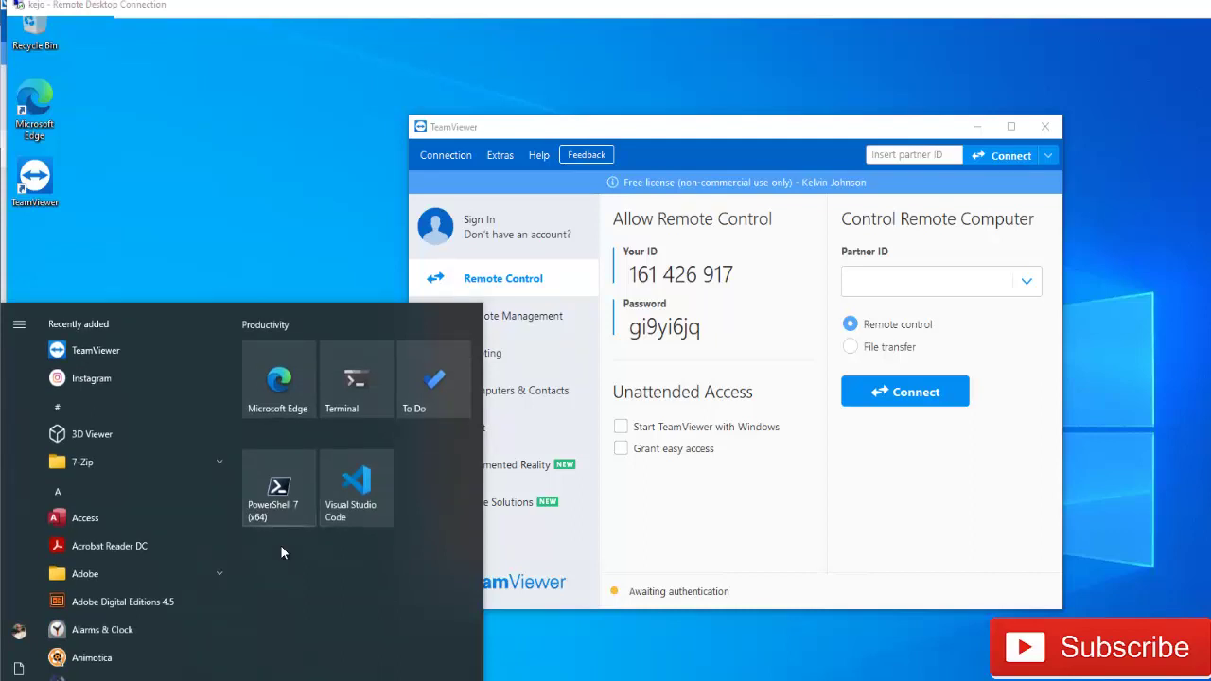
pyautogui.write('cmd')
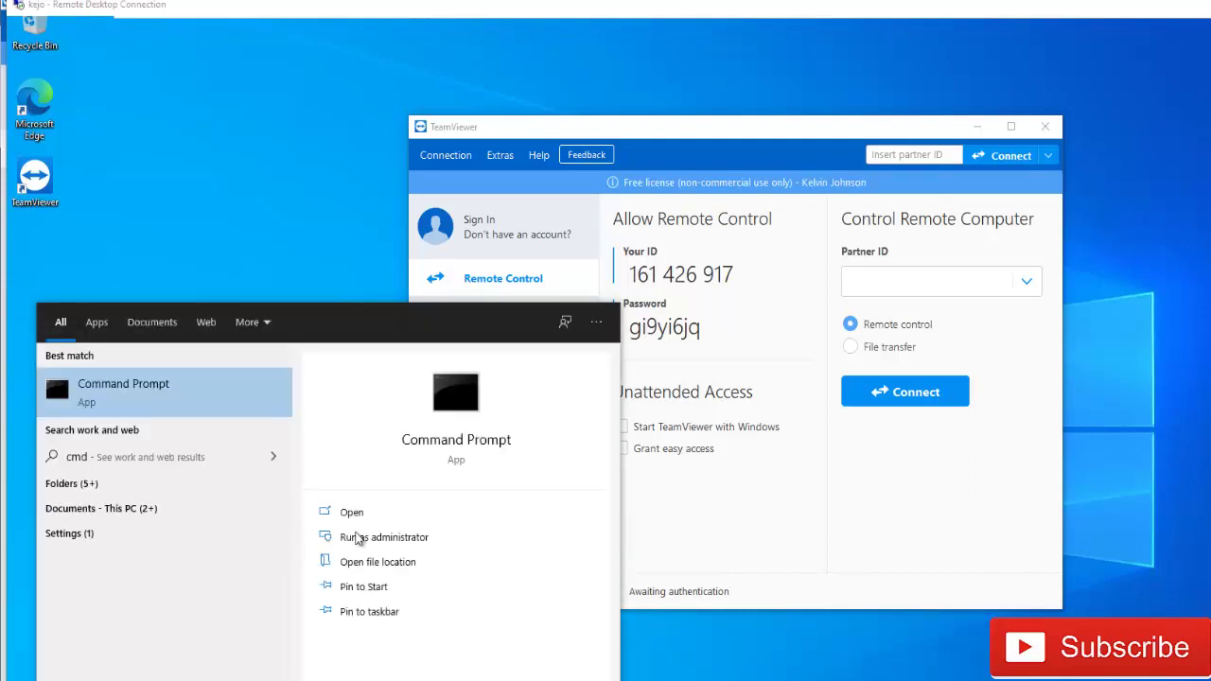
pyautogui.click(760, 654)
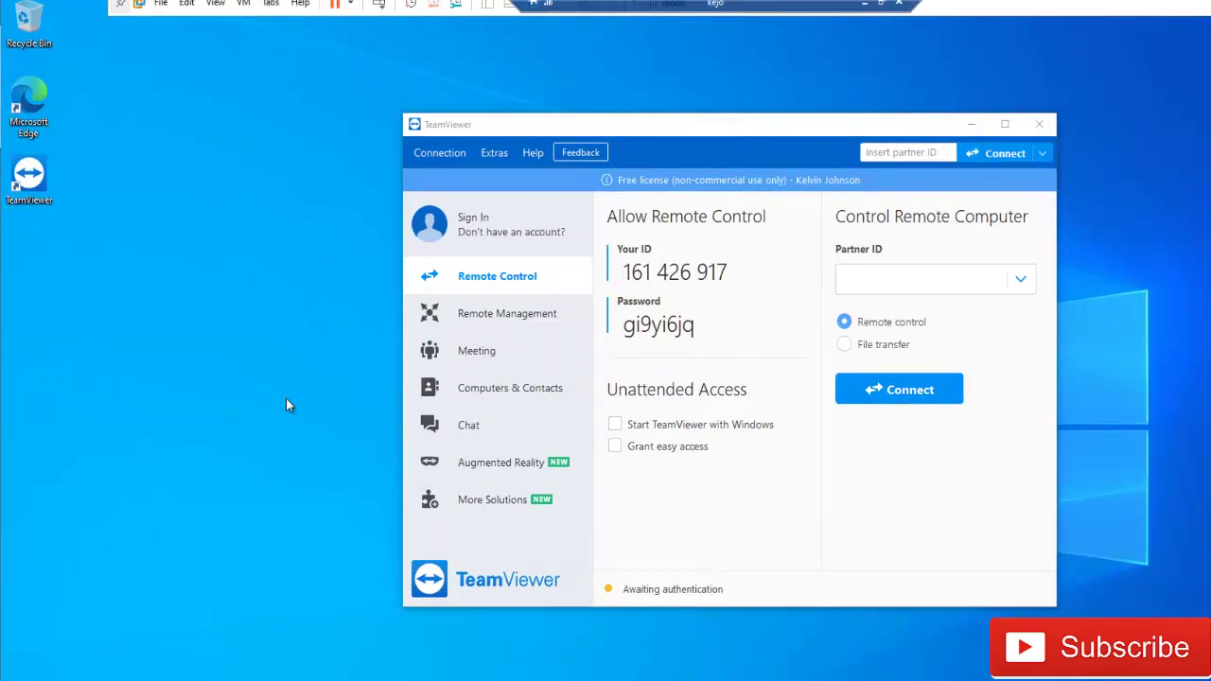
pyautogui.press('super')
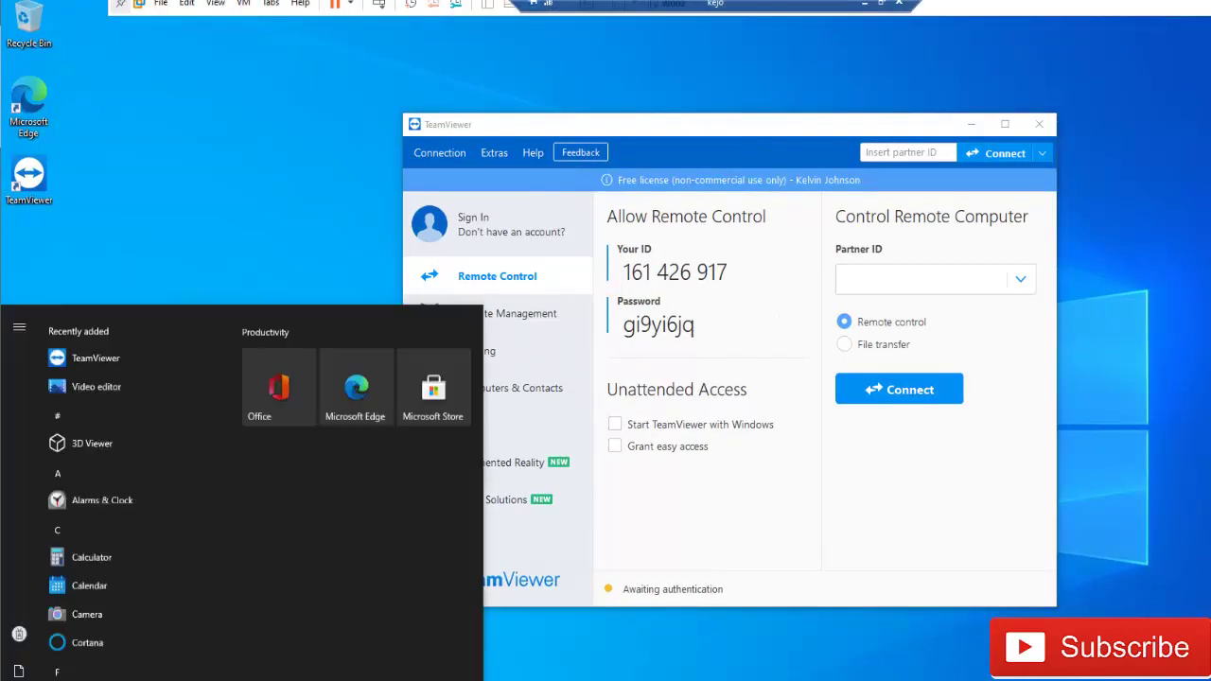
pyautogui.write('cmd')
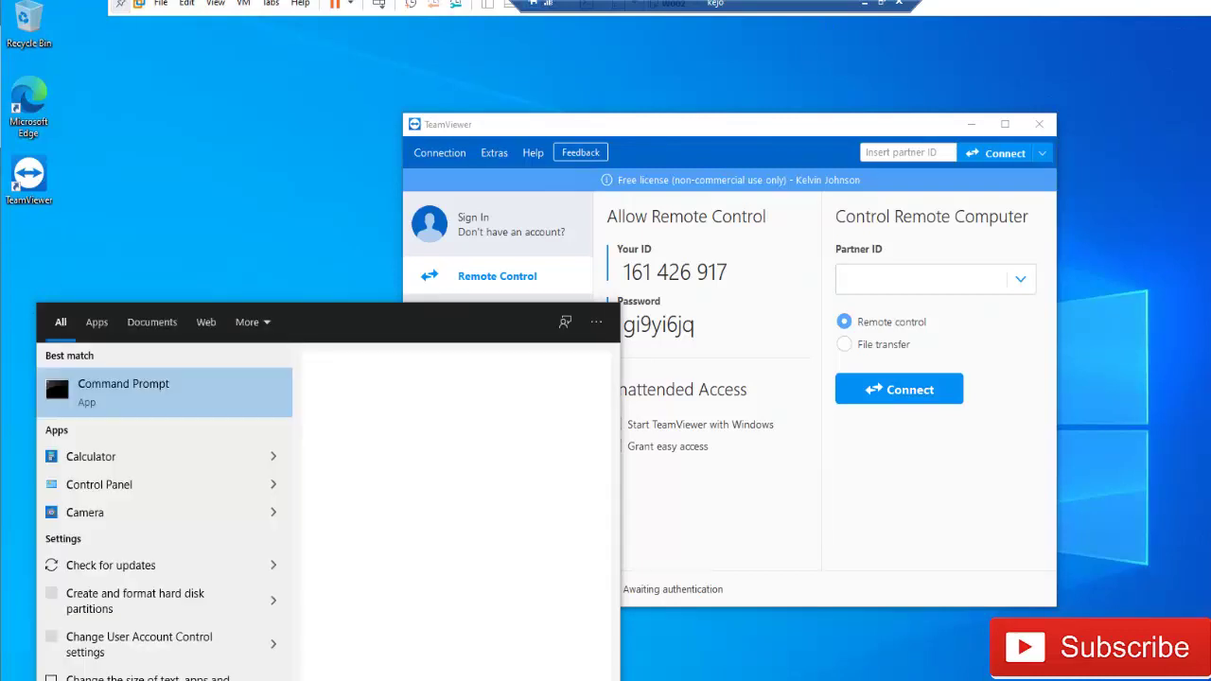
pyautogui.press('Return')
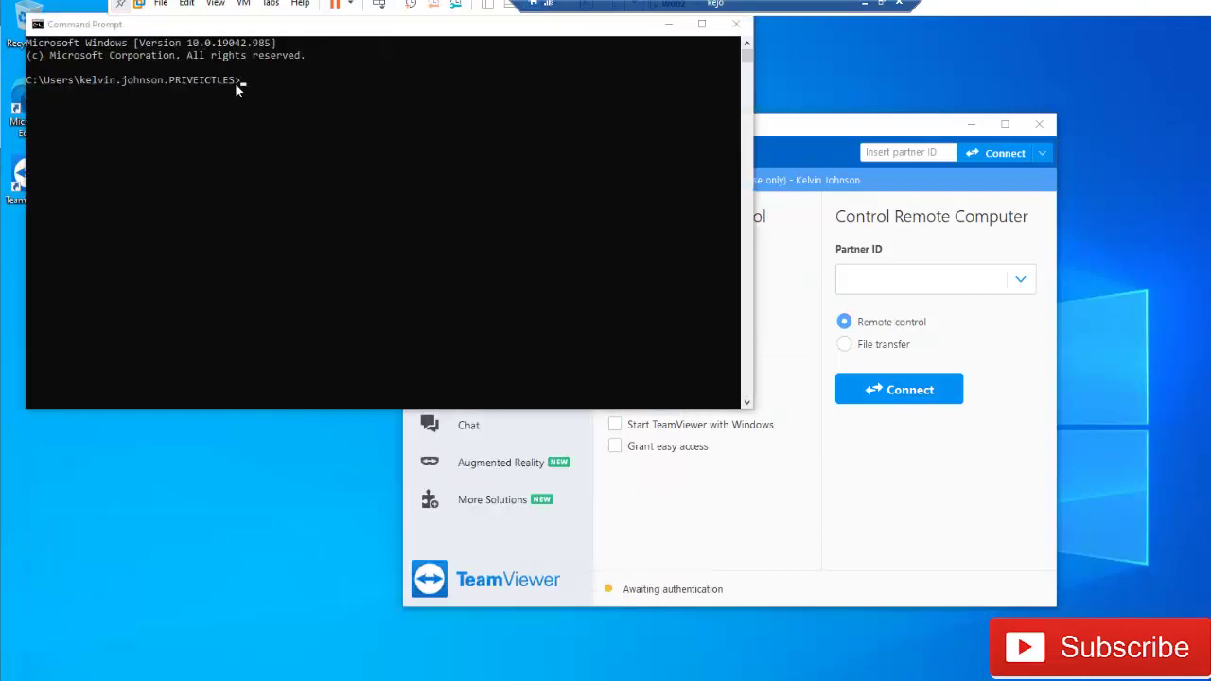
# - Run ipconfig /all in the console
pyautogui.moveTo(244, 83); pyautogui.dragTo(135, 82)
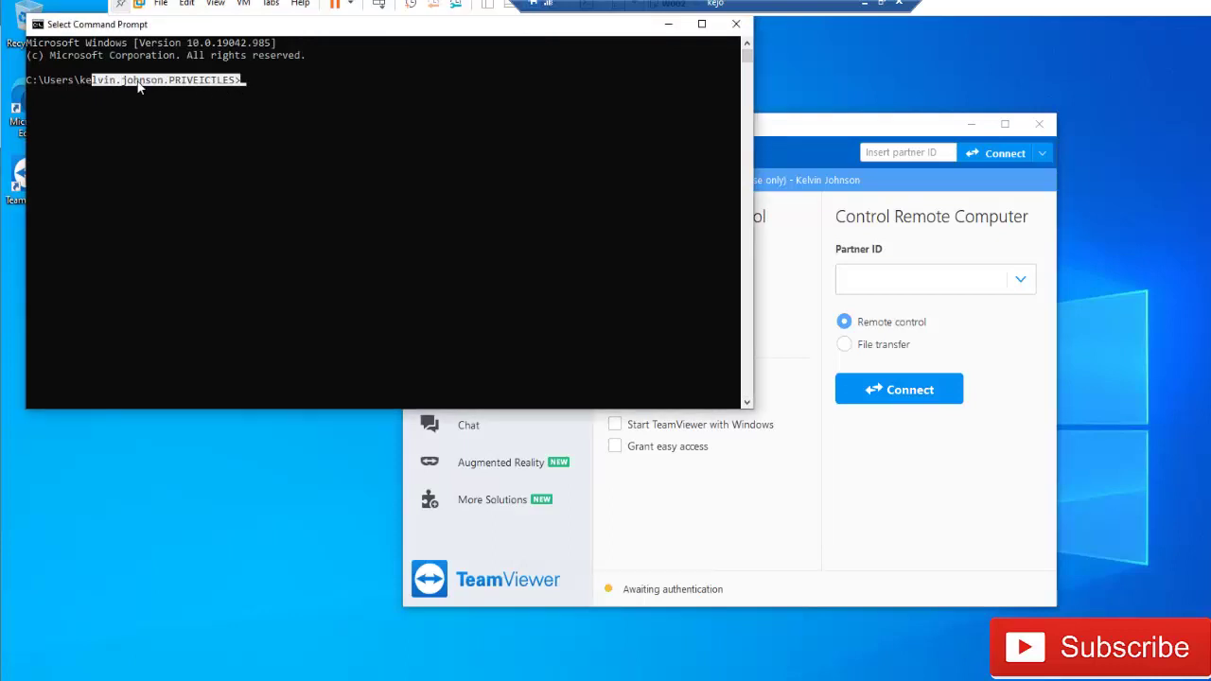
pyautogui.click(255, 82)
pyautogui.write('ip')
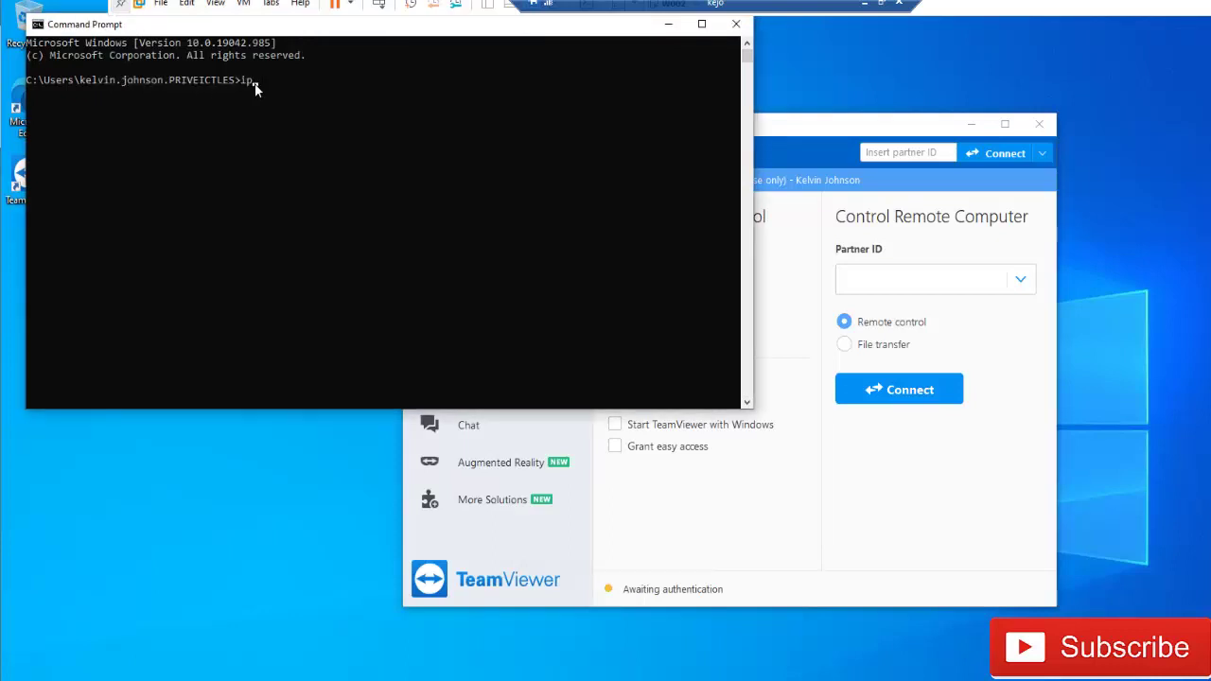
pyautogui.write('config /al')
pyautogui.write('l')
pyautogui.press('Return')
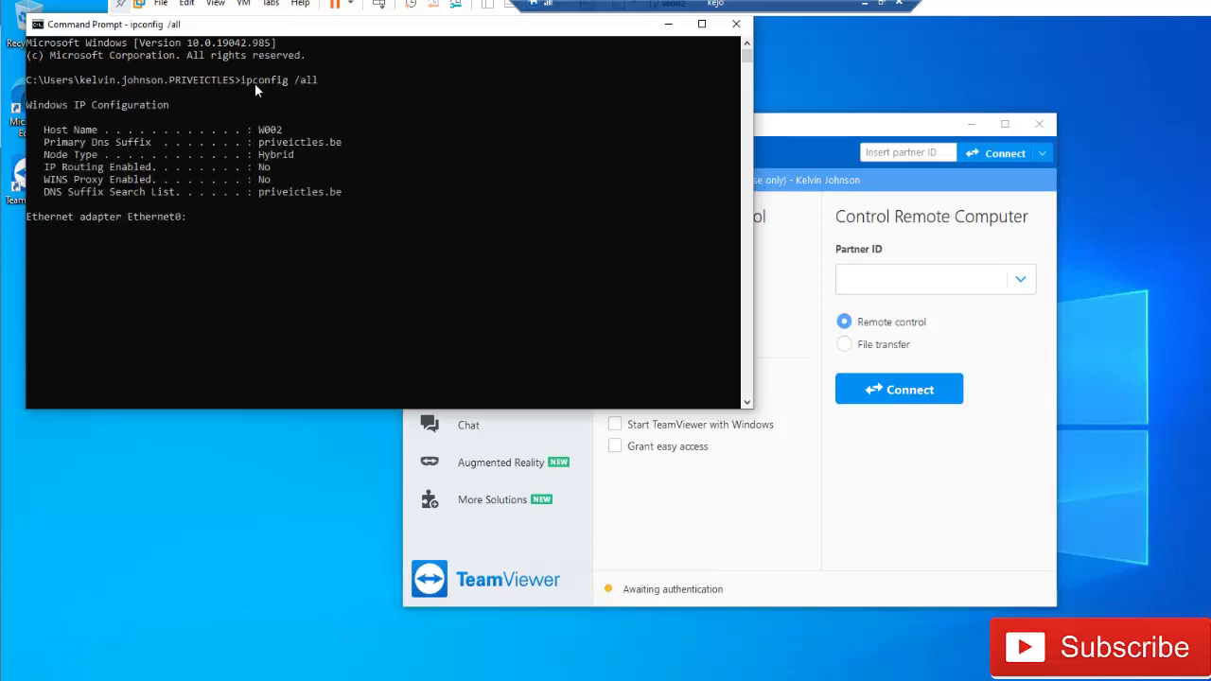
# - Highlight host name W002 and Primary DNS suffix priveictles.be in the output
pyautogui.moveTo(351, 168); pyautogui.dragTo(259, 166)
pyautogui.moveTo(43, 120); pyautogui.dragTo(294, 121)
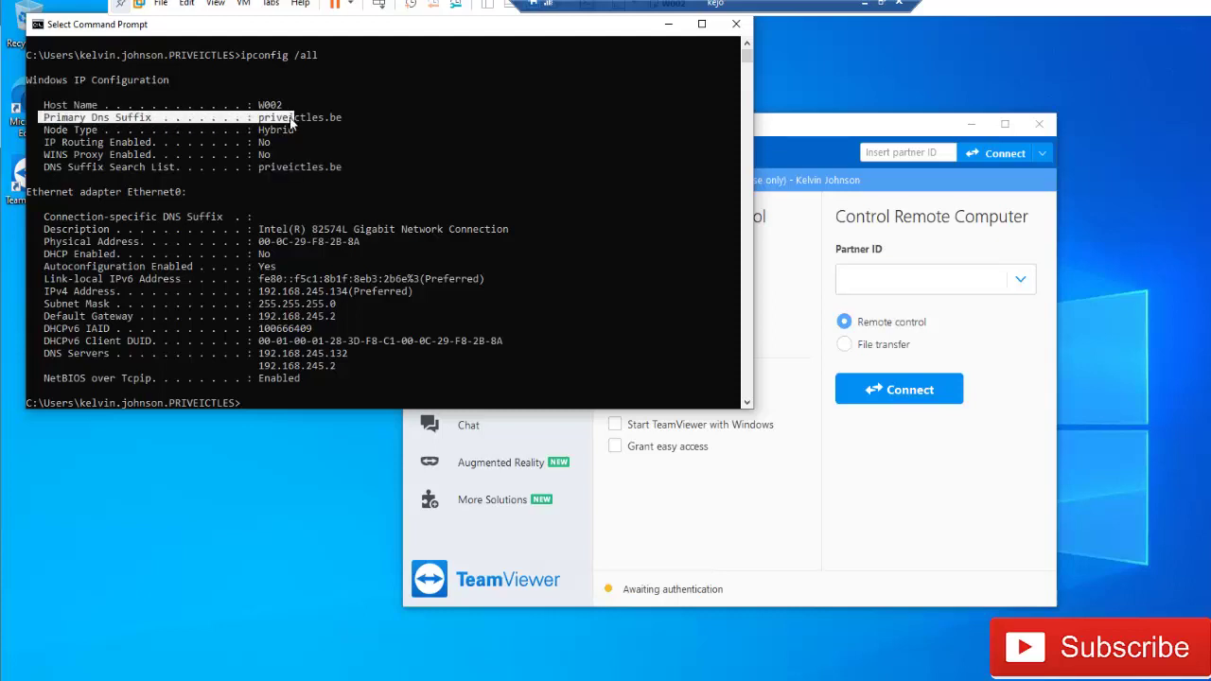
pyautogui.click(284, 123)
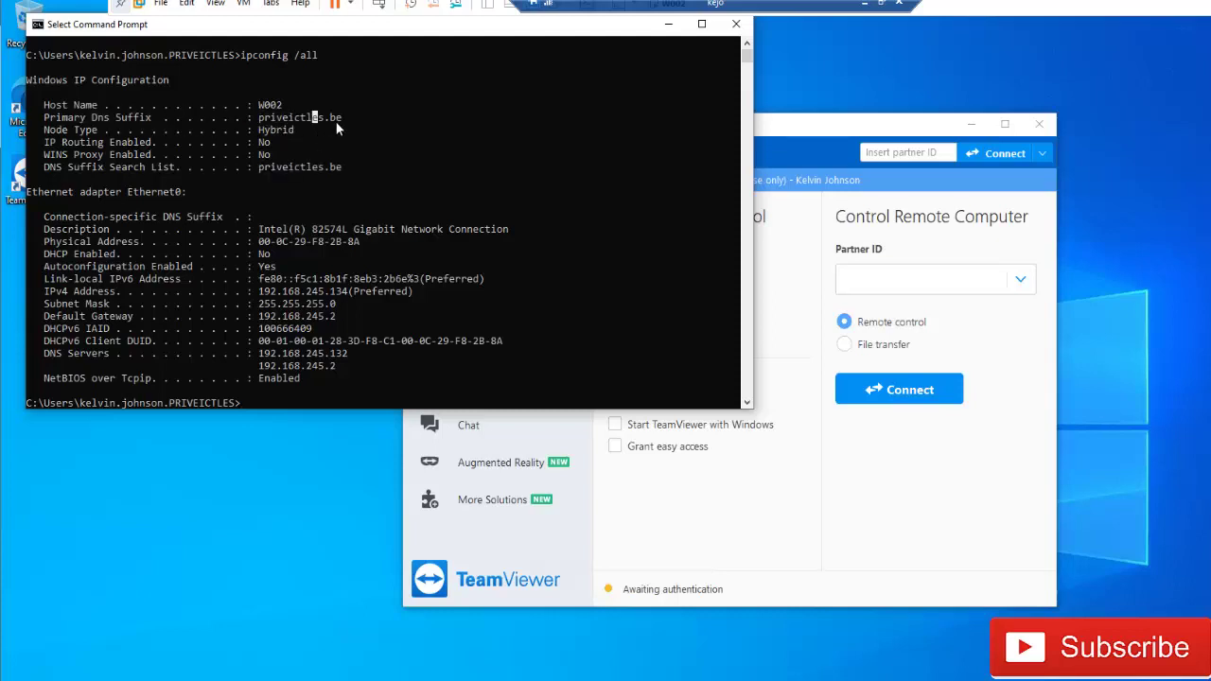
pyautogui.moveTo(362, 119); pyautogui.dragTo(248, 105)
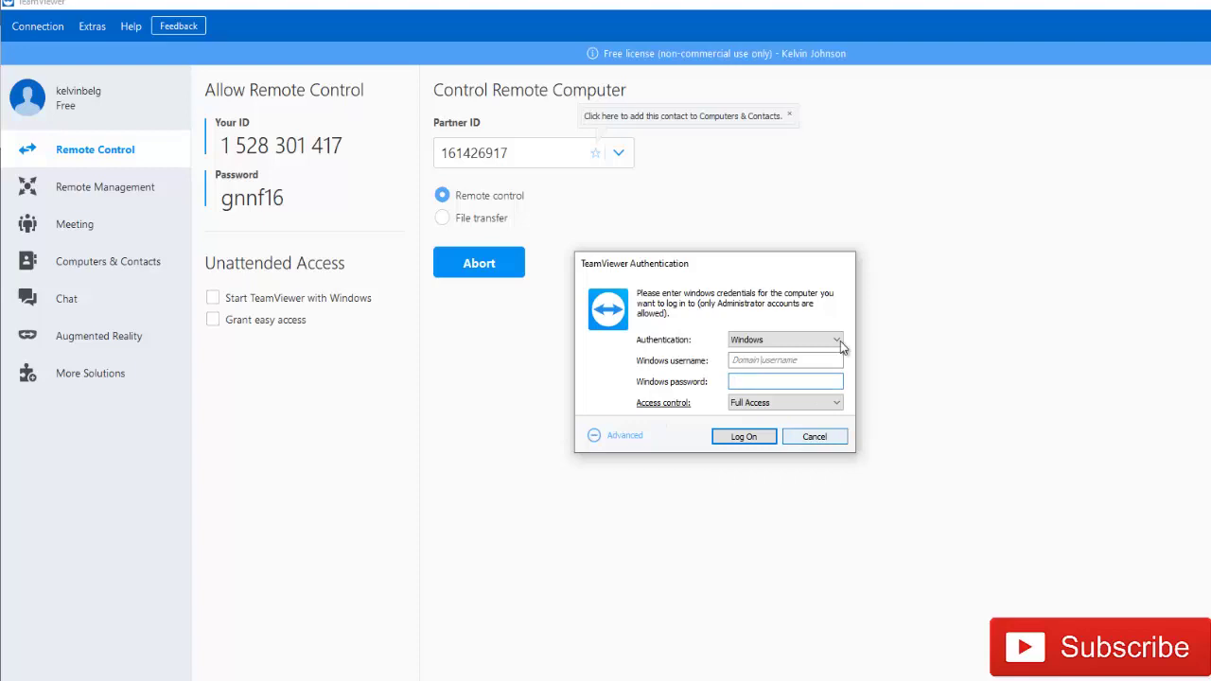
pyautogui.click(781, 340)
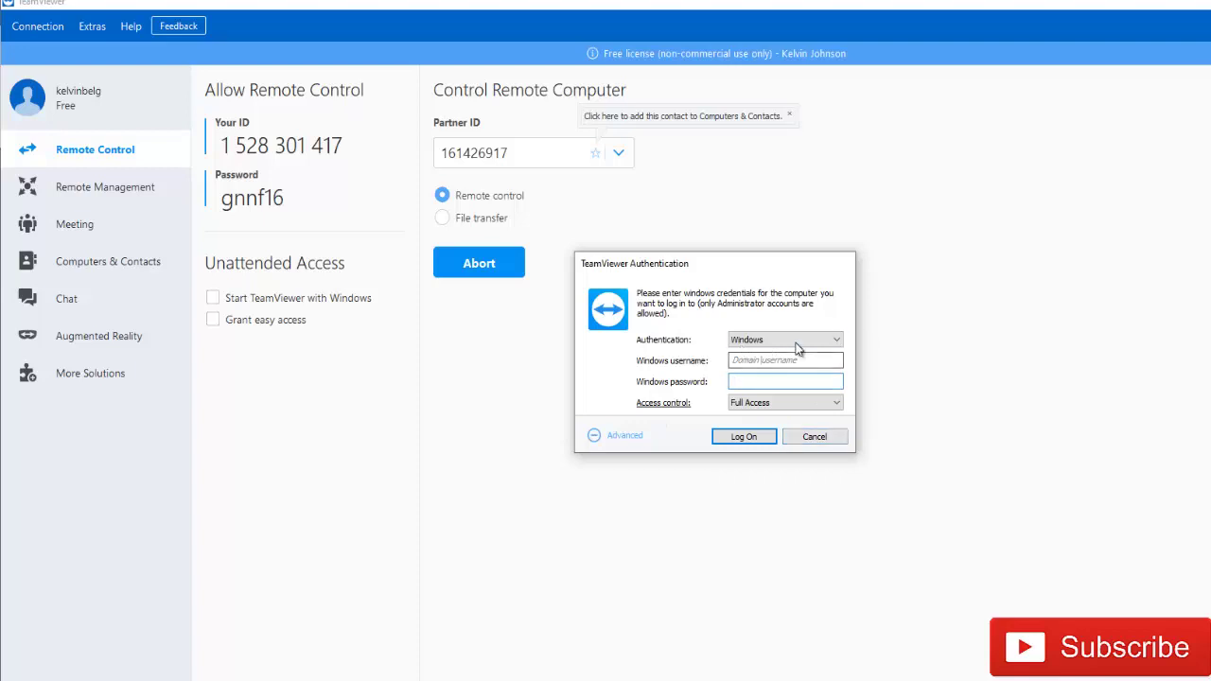
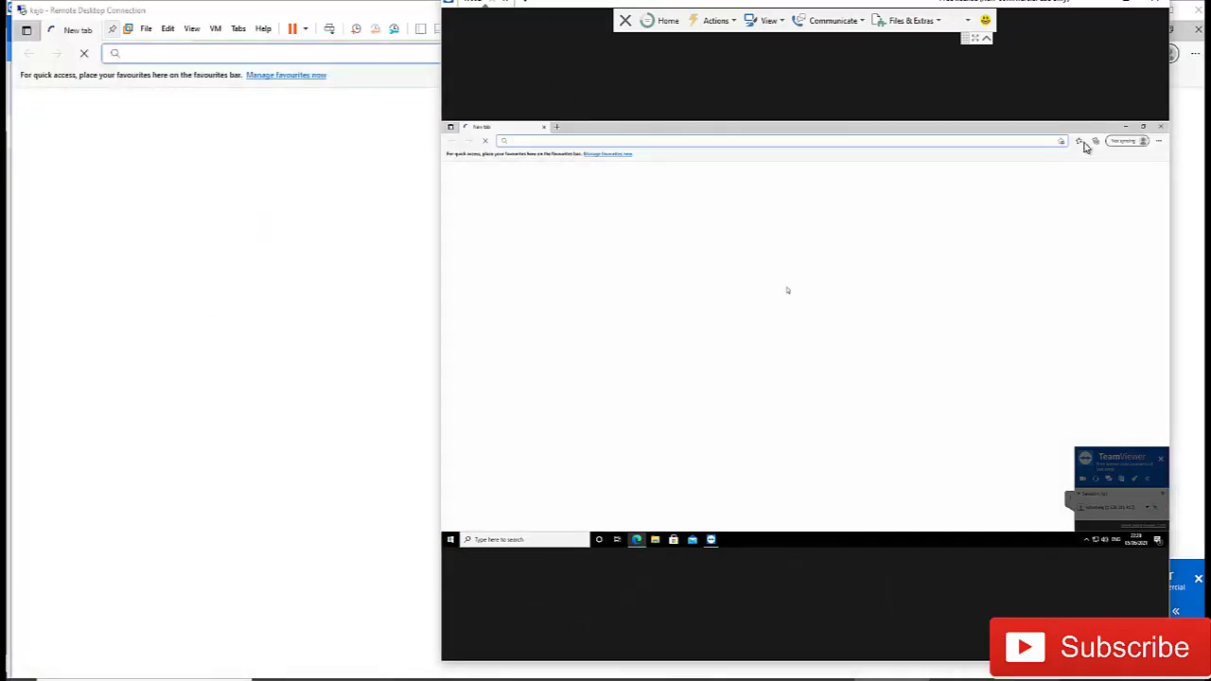
# - Close the blank Edge New tab window on the remote W002 desktop
pyautogui.click(1161, 129)
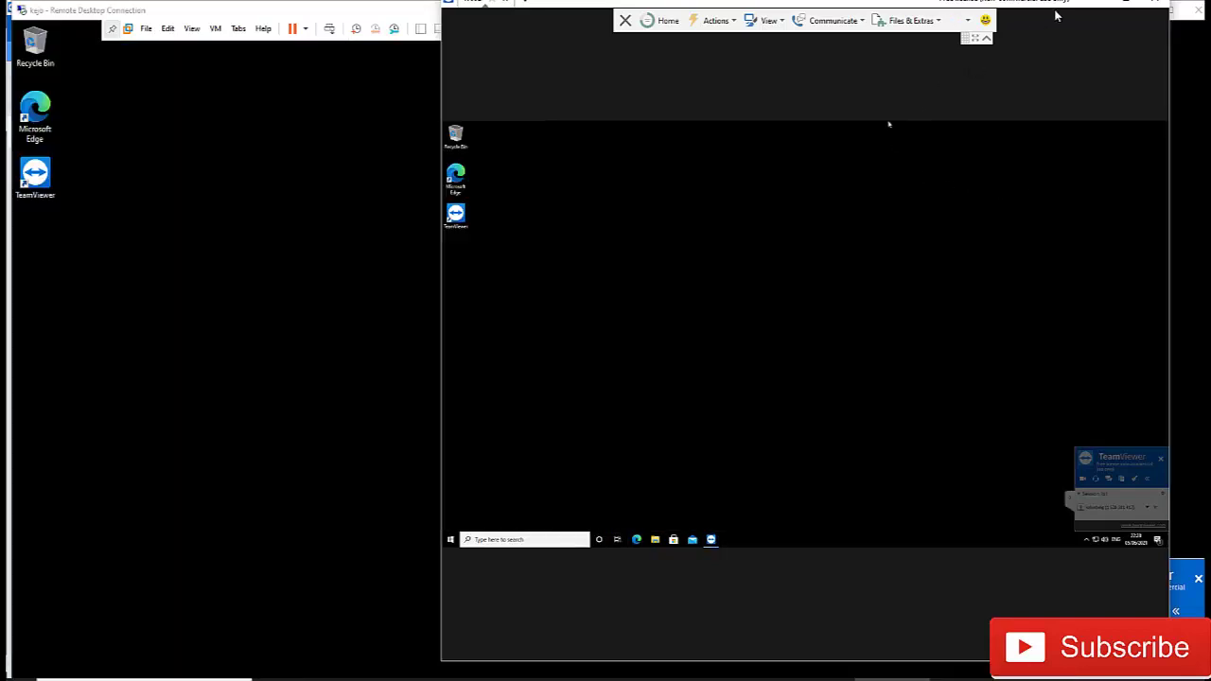
# - Reposition the W002 session window and bring up its Actions menu
pyautogui.moveTo(1059, 3); pyautogui.dragTo(891, 160)
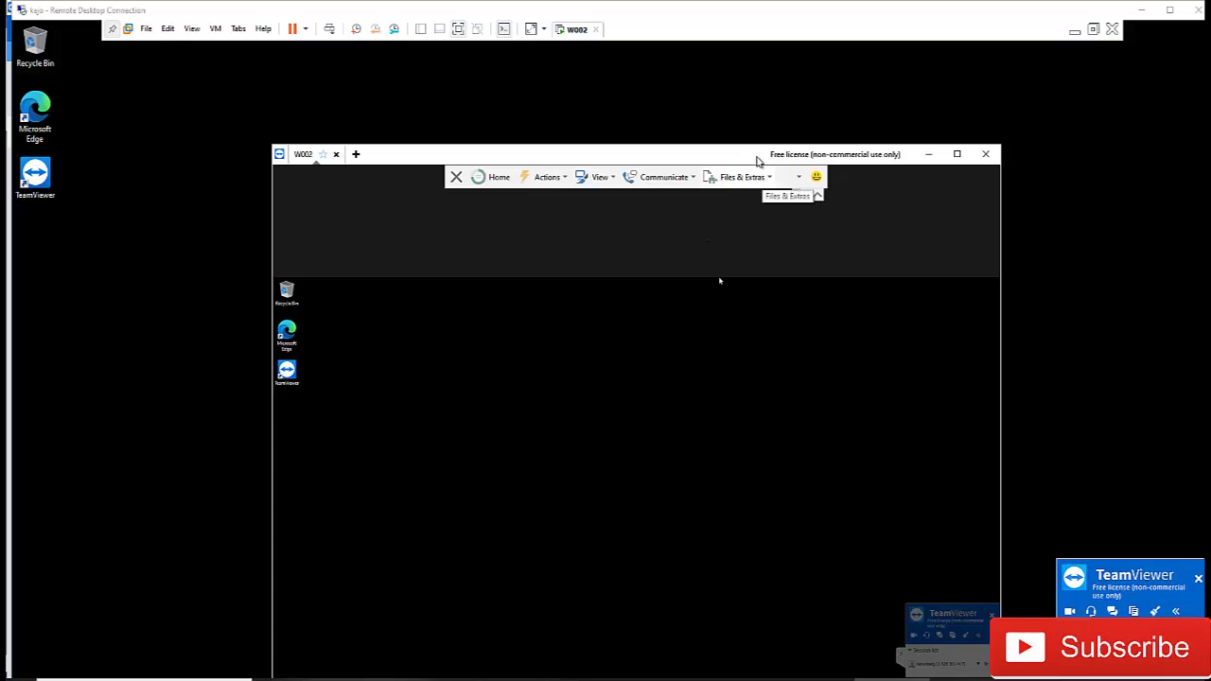
pyautogui.moveTo(757, 153); pyautogui.dragTo(757, 142)
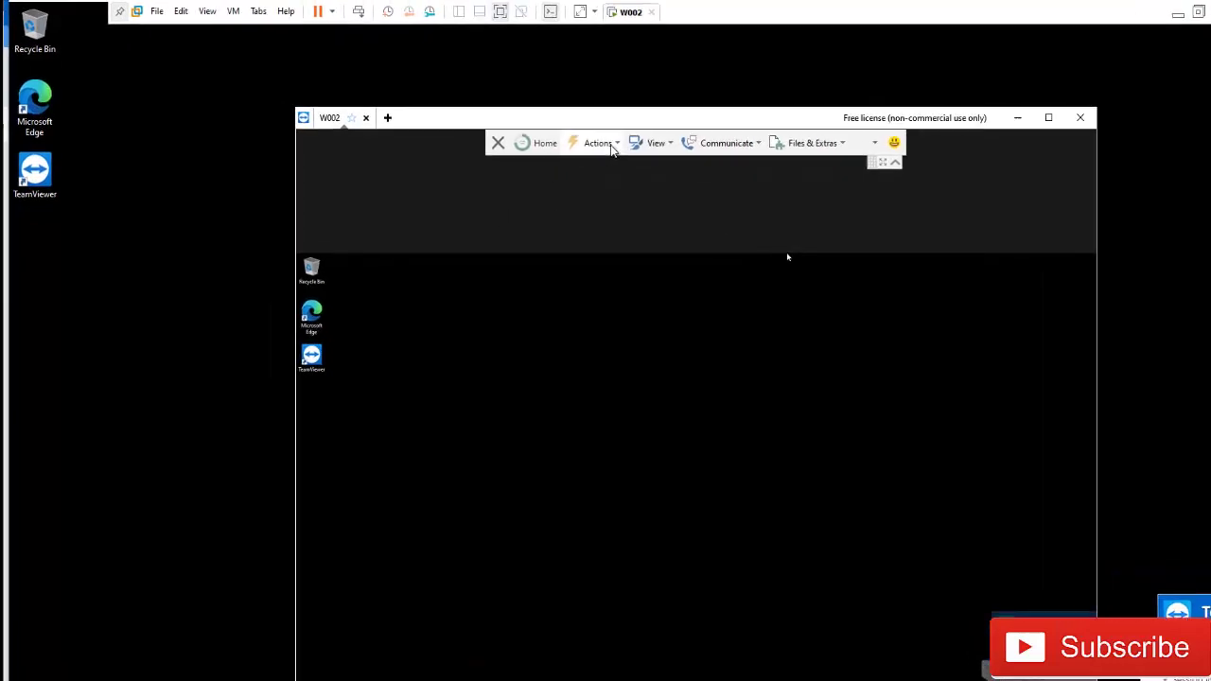
pyautogui.click(556, 169)
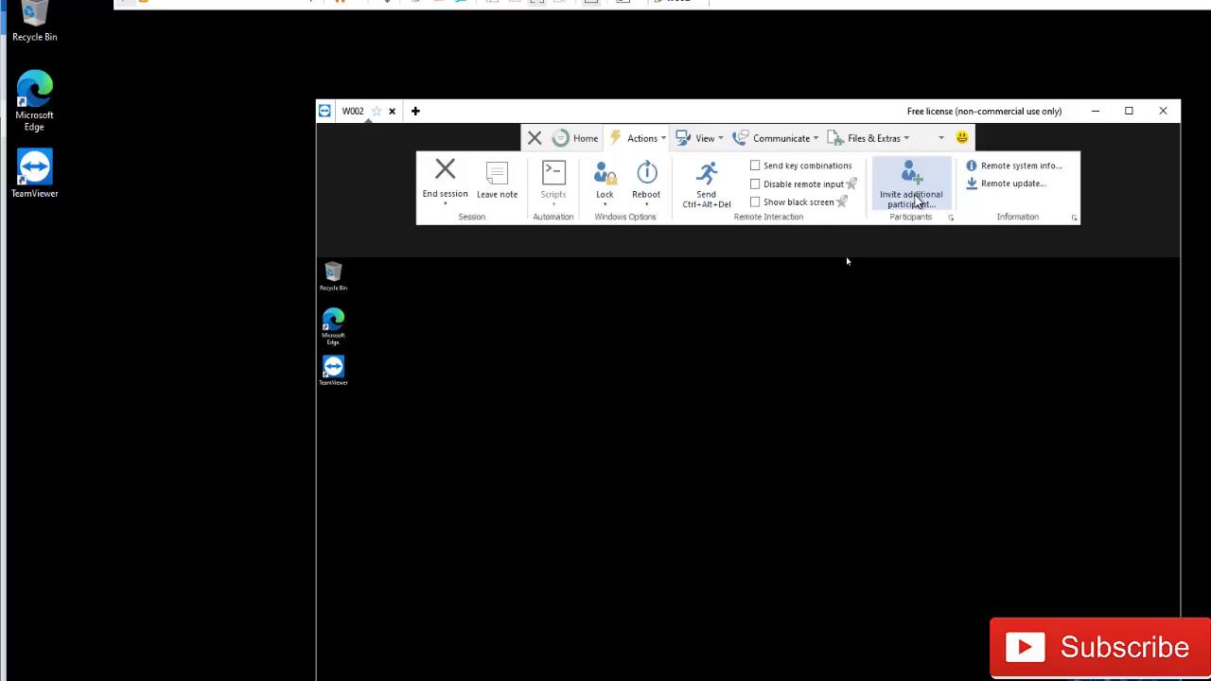
pyautogui.click(914, 200)
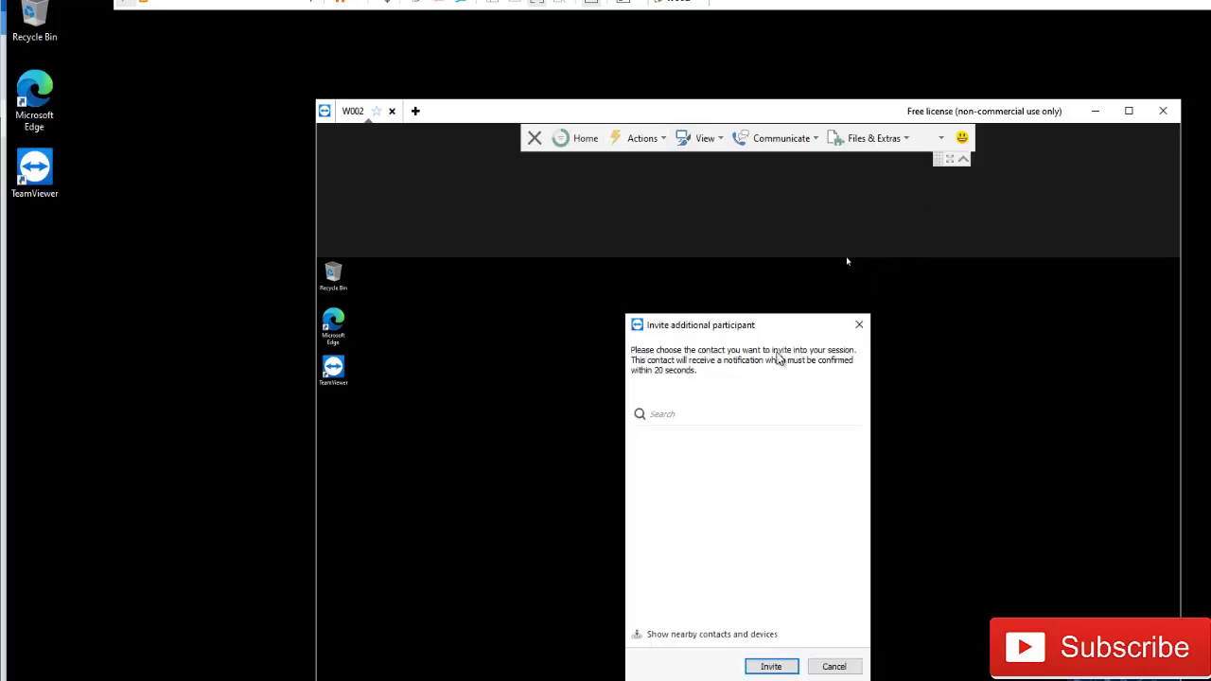
pyautogui.moveTo(770, 333); pyautogui.dragTo(765, 291)
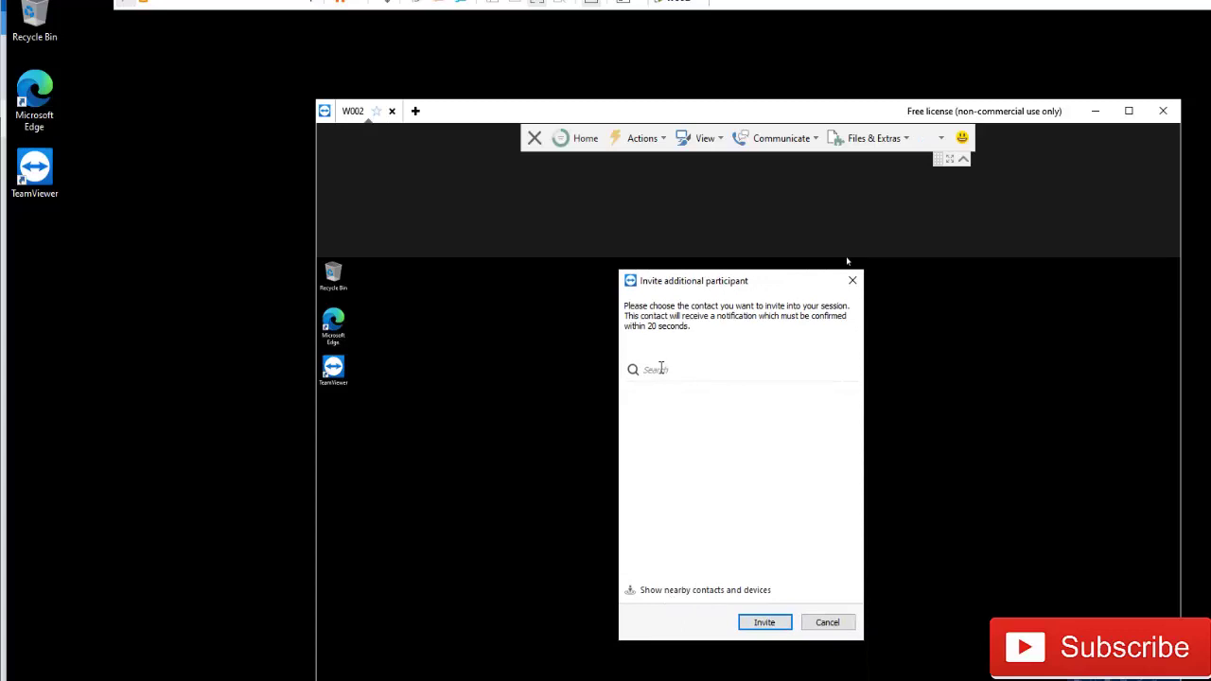
pyautogui.click(663, 369)
pyautogui.click(826, 624)
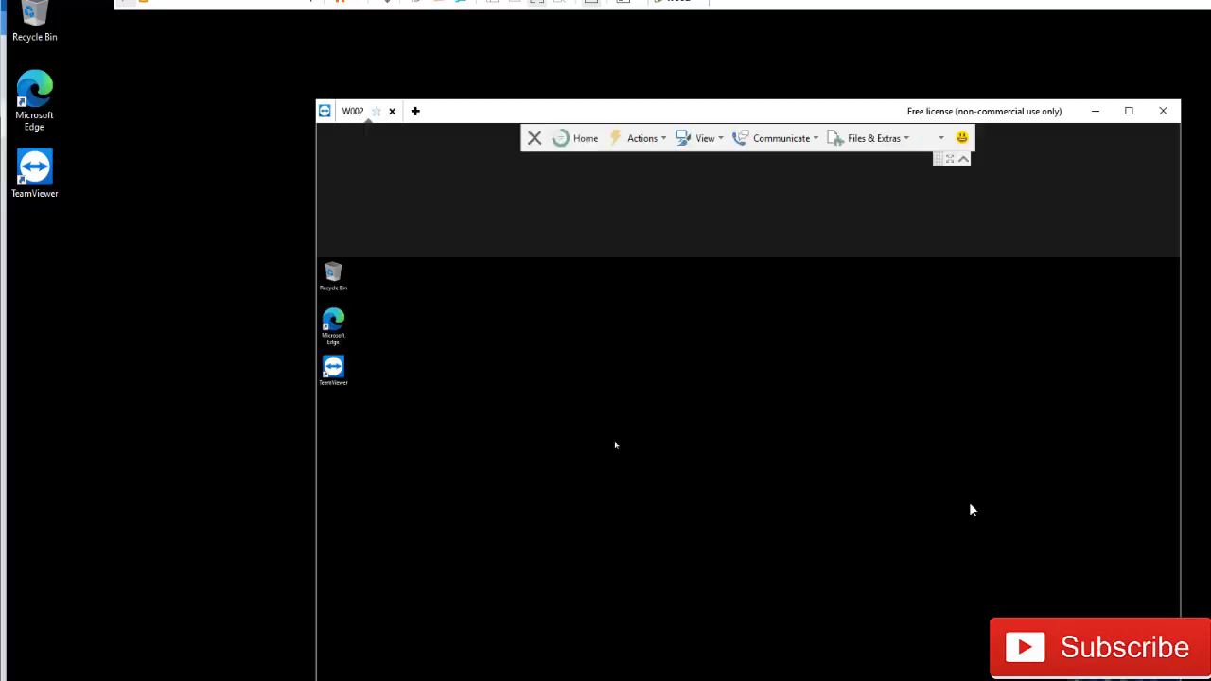
pyautogui.click(653, 141)
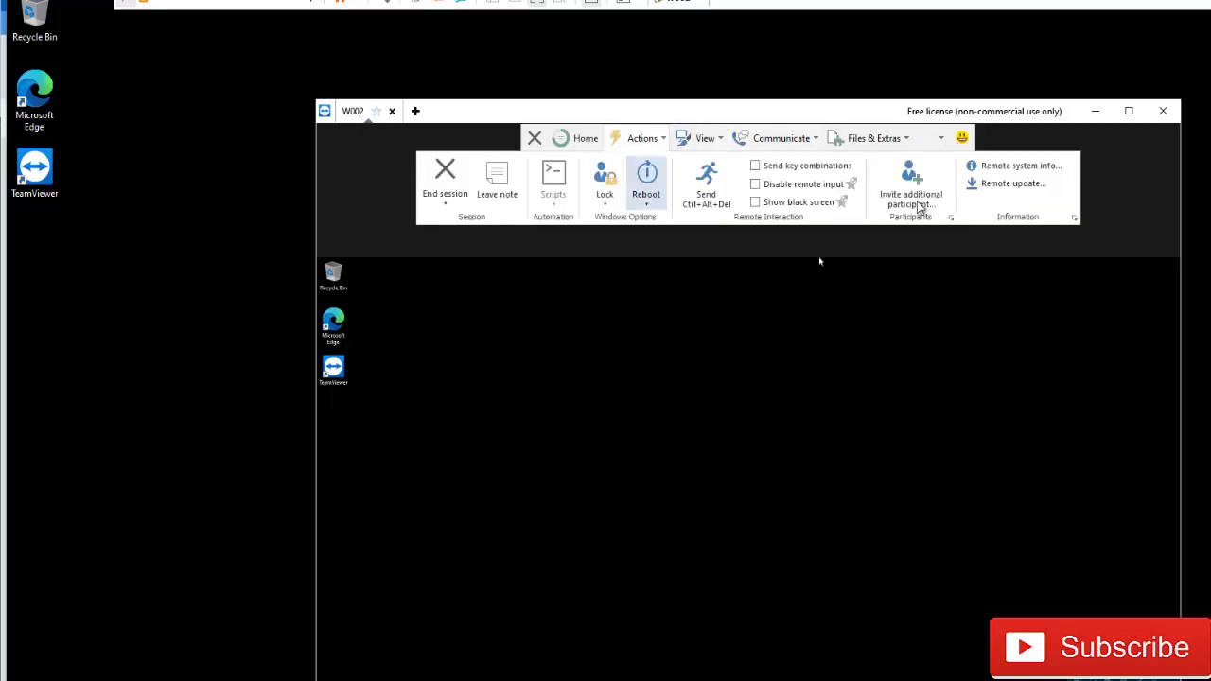
# - Review W002's remote system info (Windows 10 Enterprise, 2 GB memory), then close it
pyautogui.click(1022, 167)
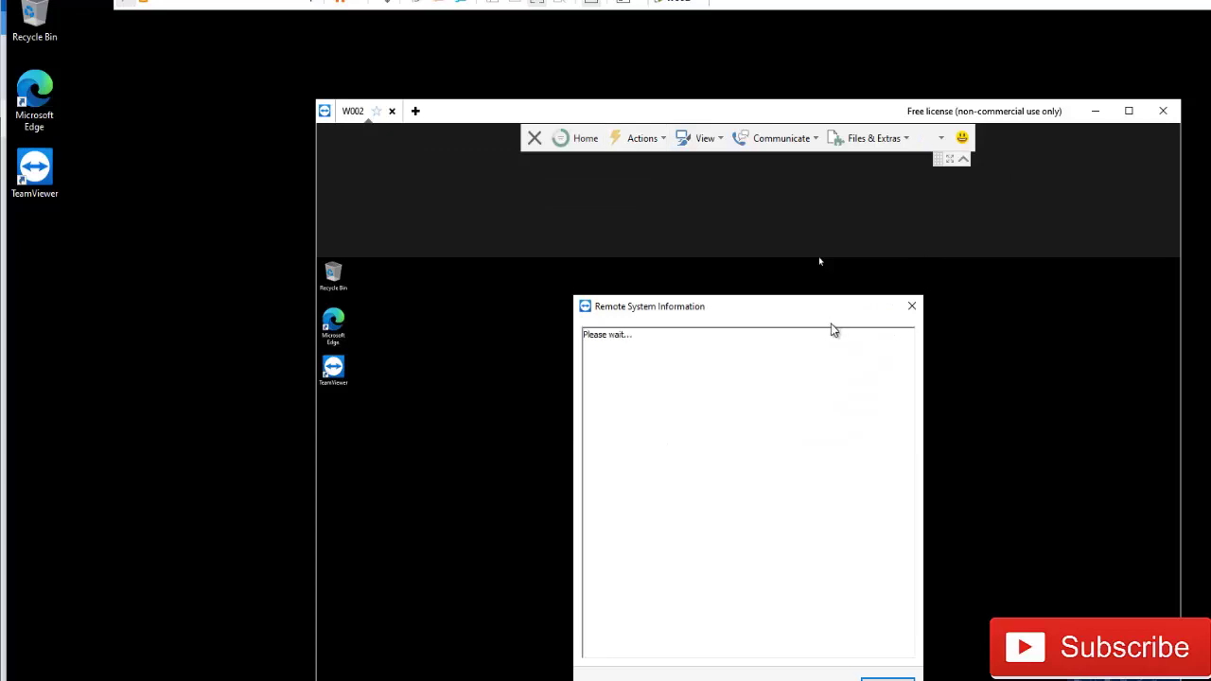
pyautogui.moveTo(751, 305); pyautogui.dragTo(738, 248)
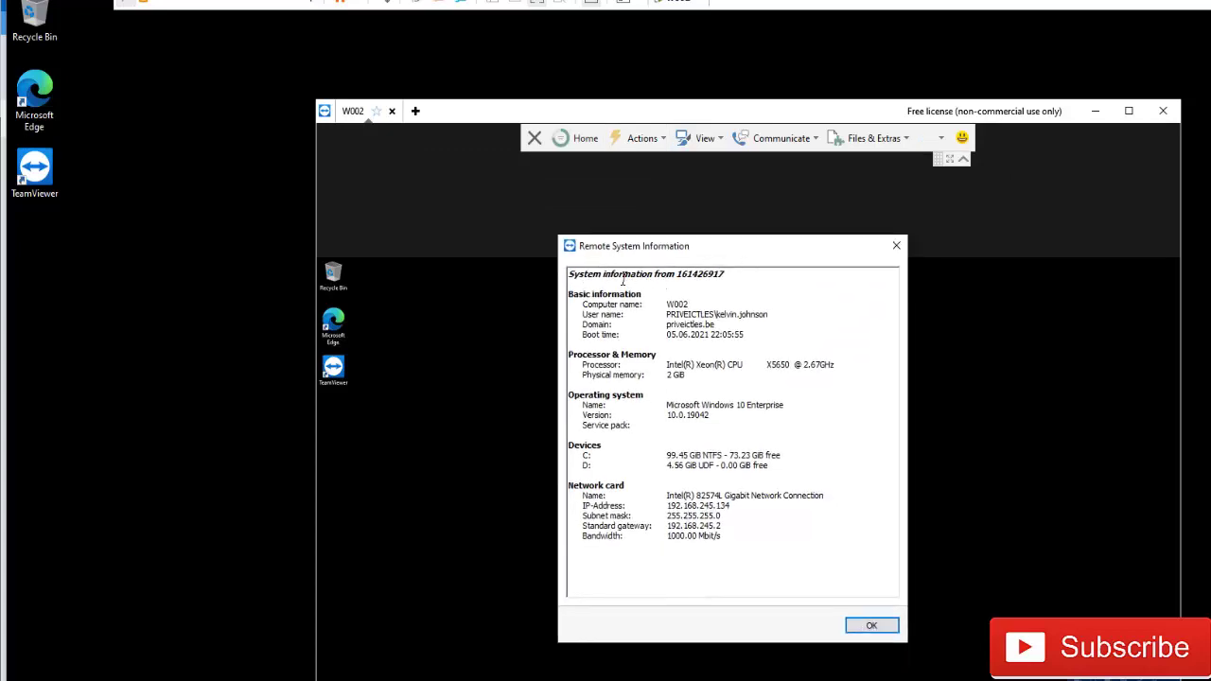
pyautogui.moveTo(690, 115); pyautogui.dragTo(721, 169)
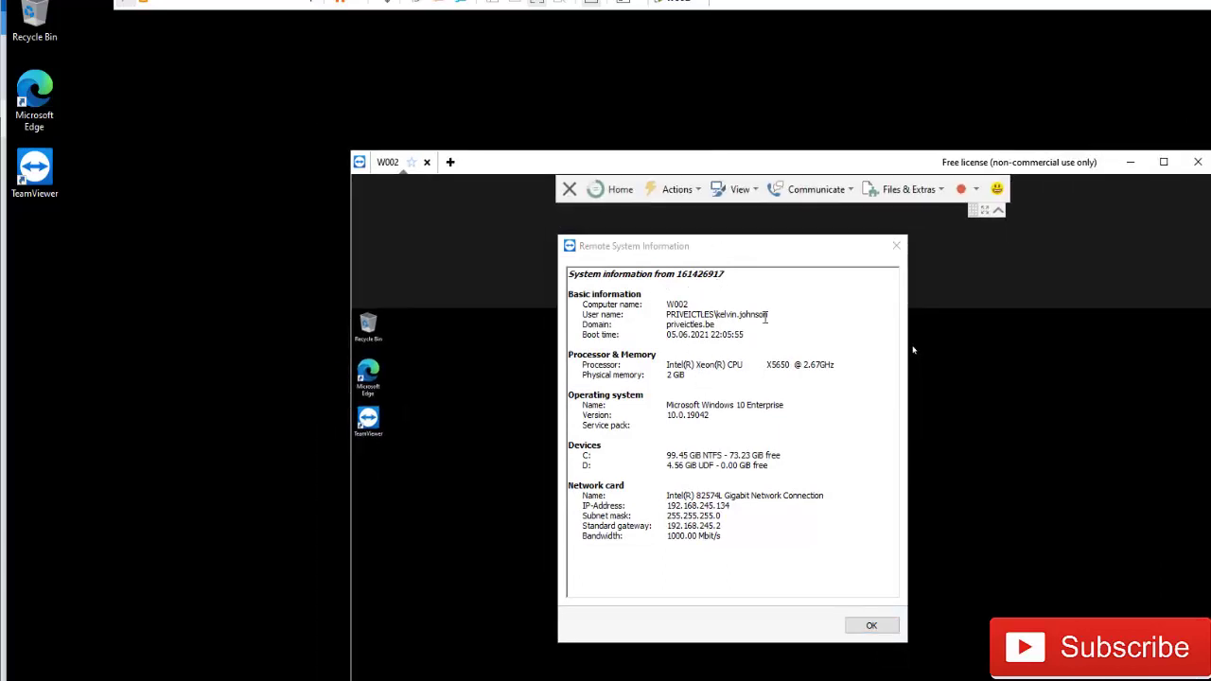
pyautogui.click(695, 306)
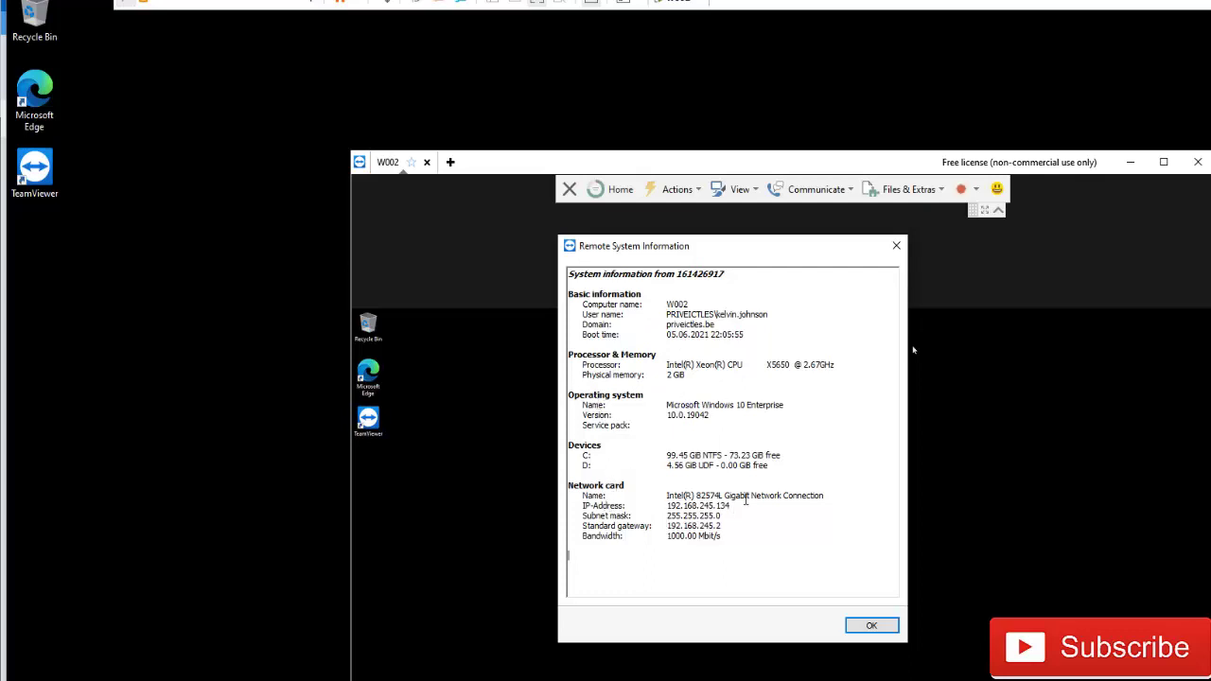
pyautogui.click(896, 246)
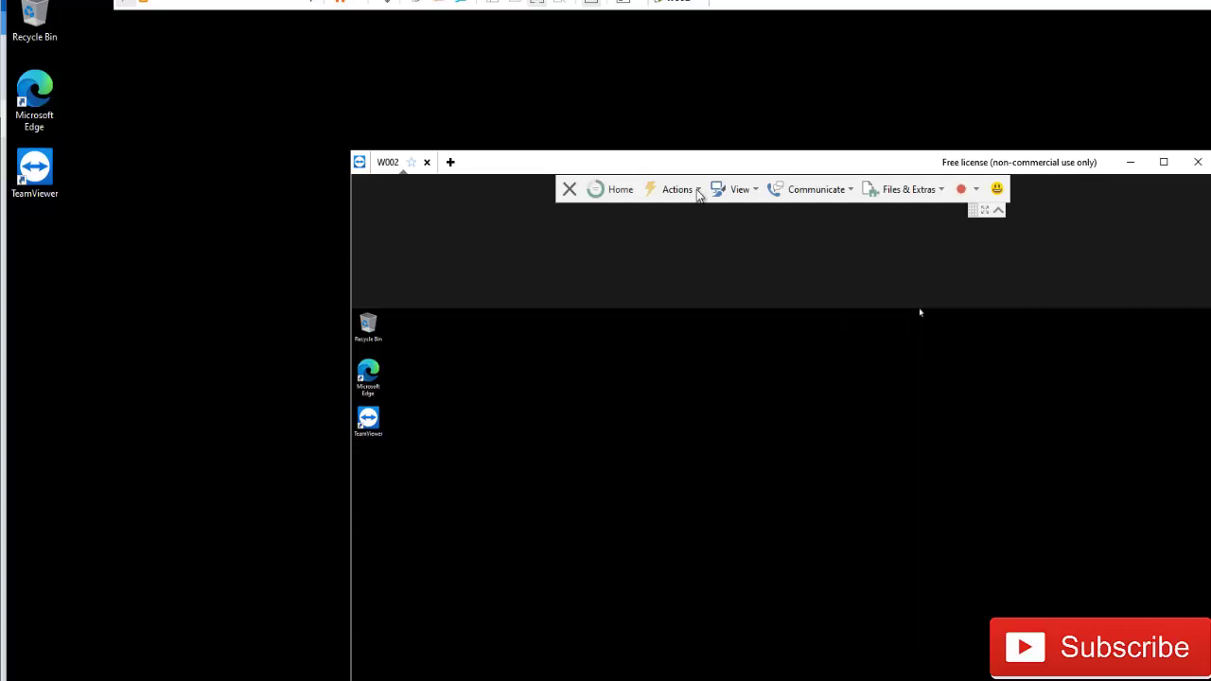
# - Check W002's Lock options, then show View settings: Best fit scaling, Auto select quality
pyautogui.click(697, 192)
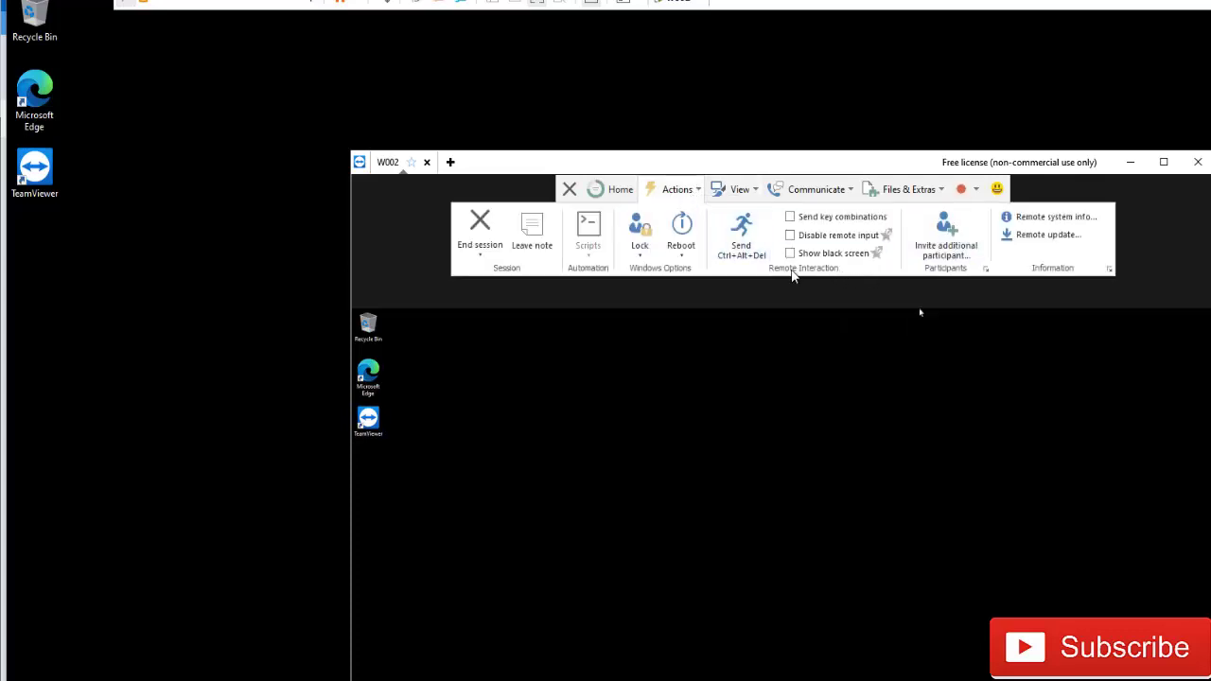
pyautogui.click(641, 257)
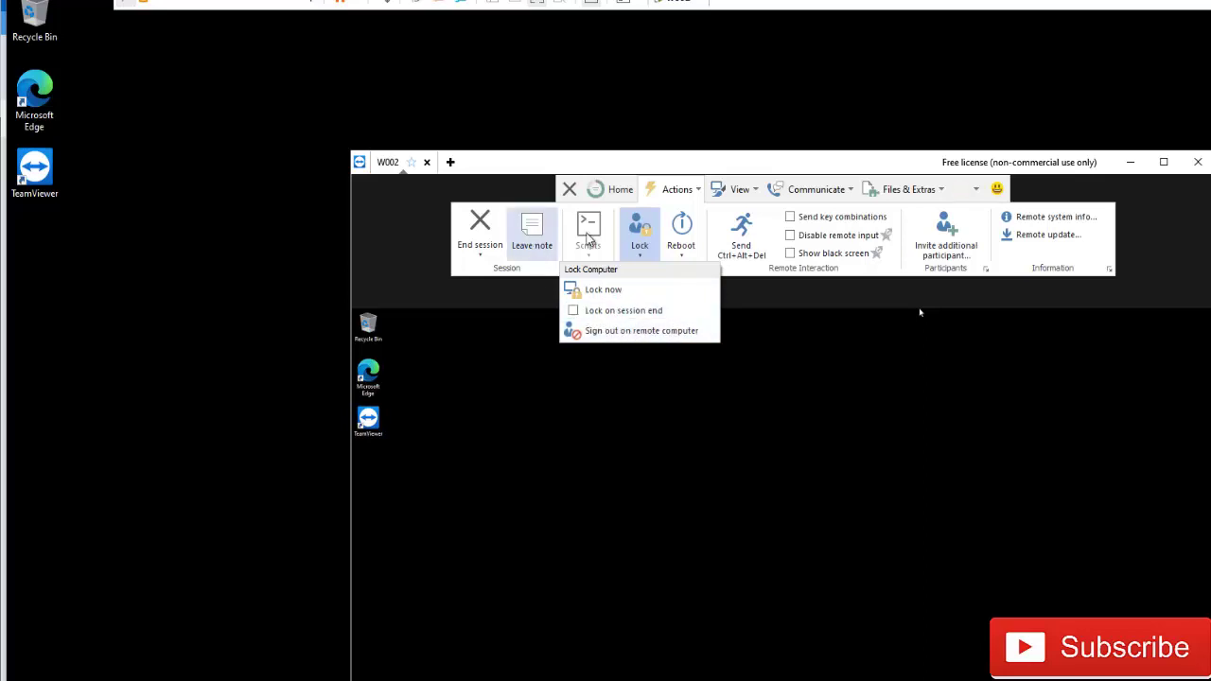
pyautogui.click(749, 196)
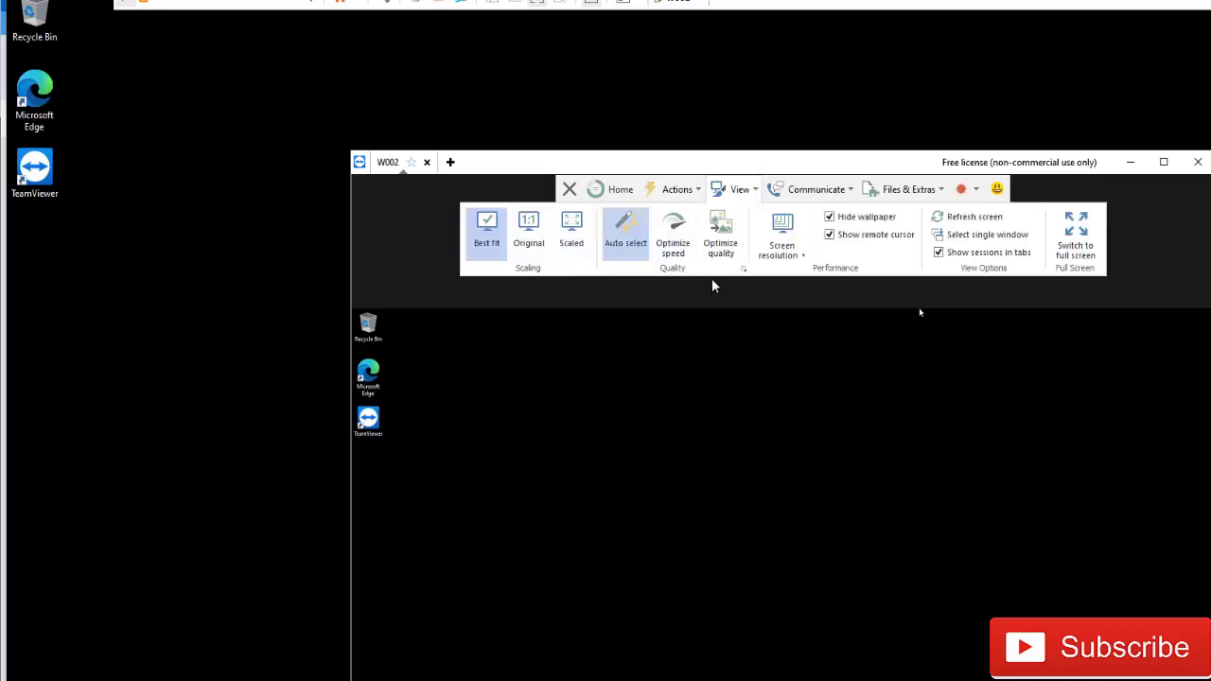
# - Set W002 scaling to Original, then briefly go full screen and return to windowed
pyautogui.click(535, 247)
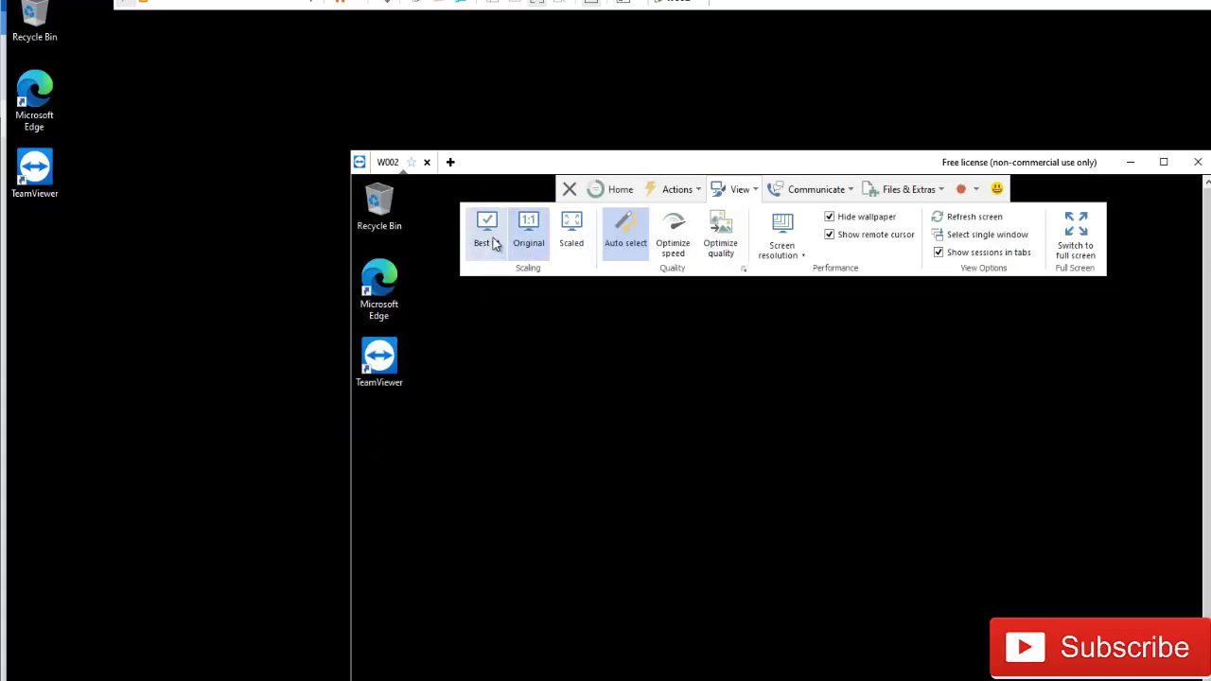
pyautogui.click(490, 242)
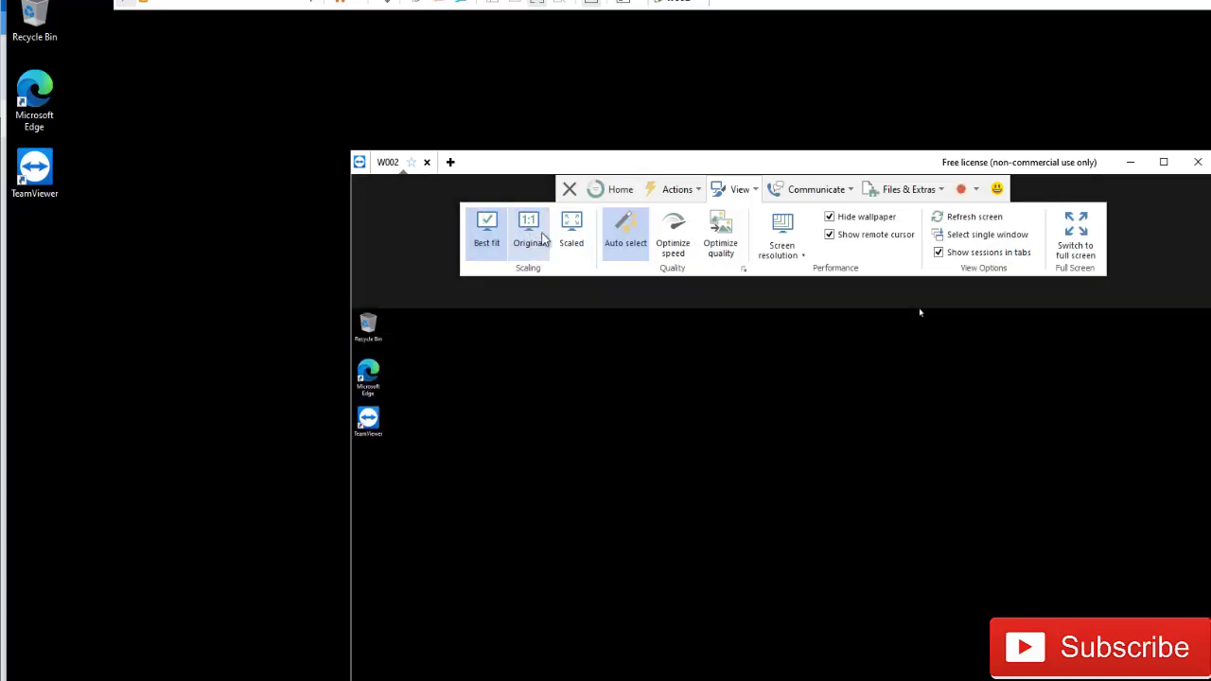
pyautogui.click(544, 241)
pyautogui.moveTo(769, 162); pyautogui.dragTo(838, 54)
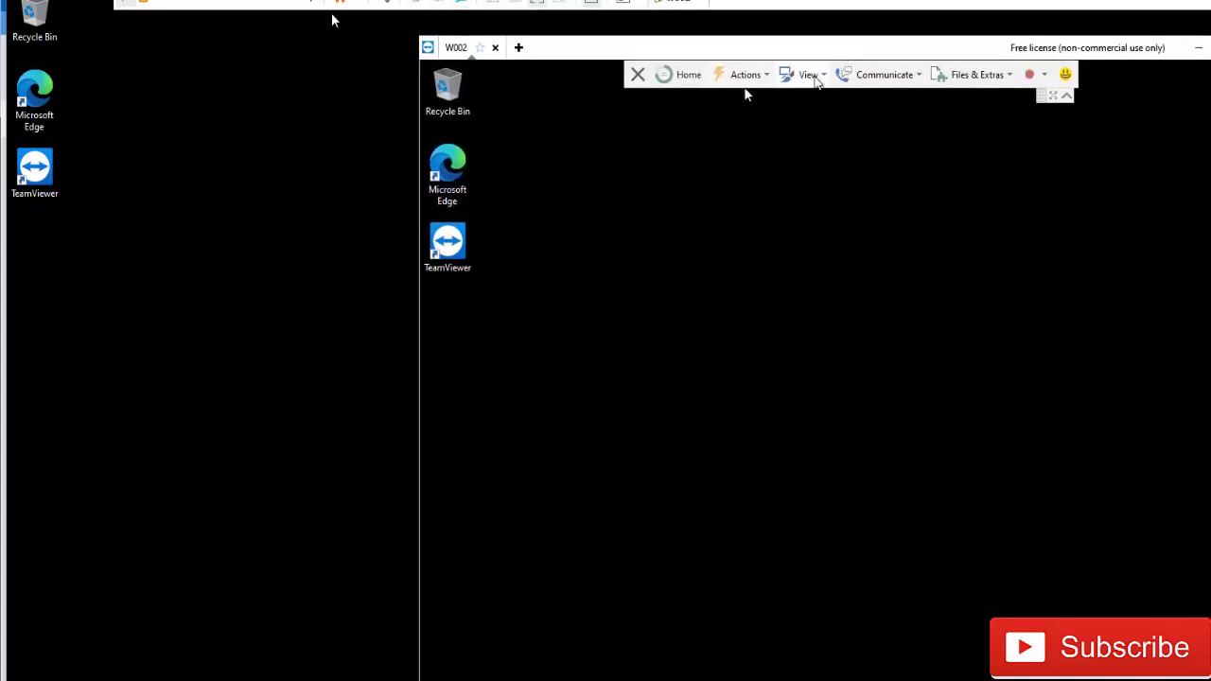
pyautogui.click(818, 84)
pyautogui.click(640, 130)
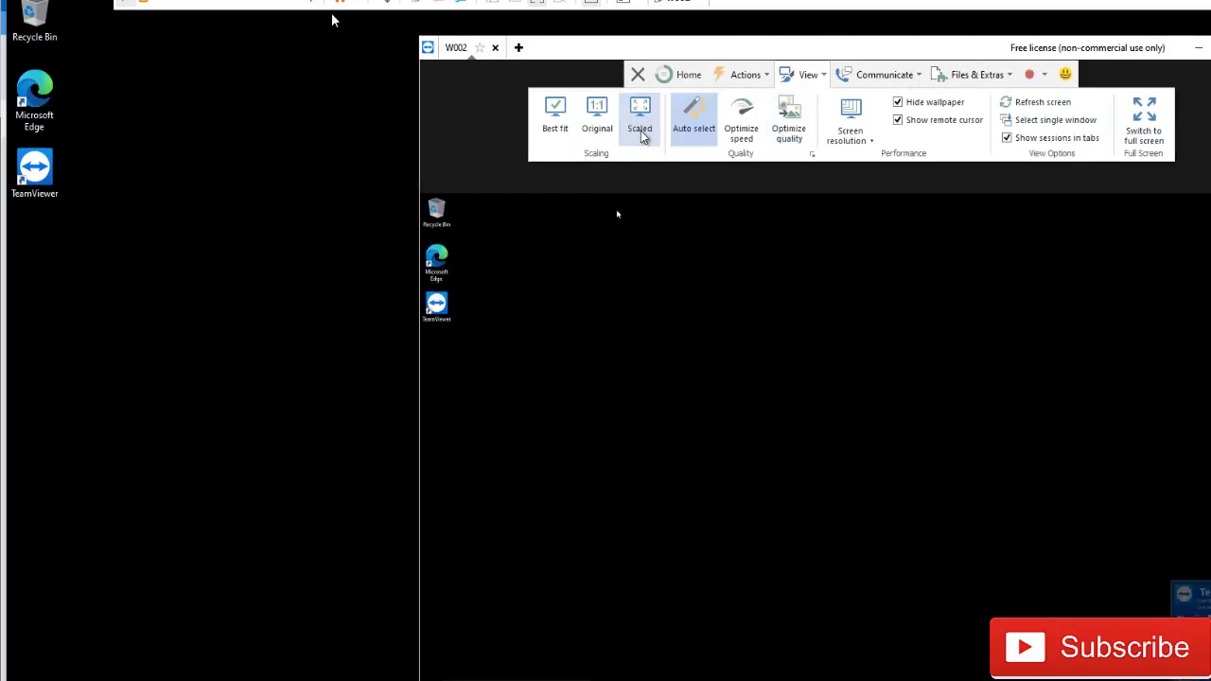
pyautogui.click(601, 131)
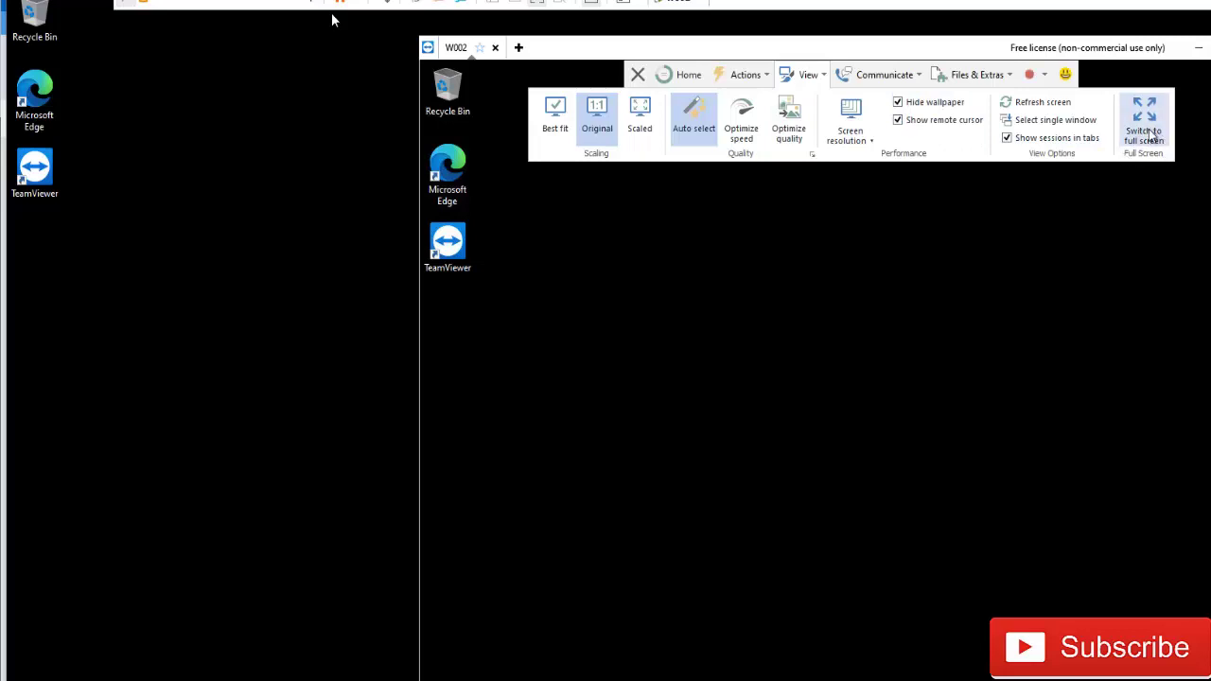
pyautogui.click(1126, 151)
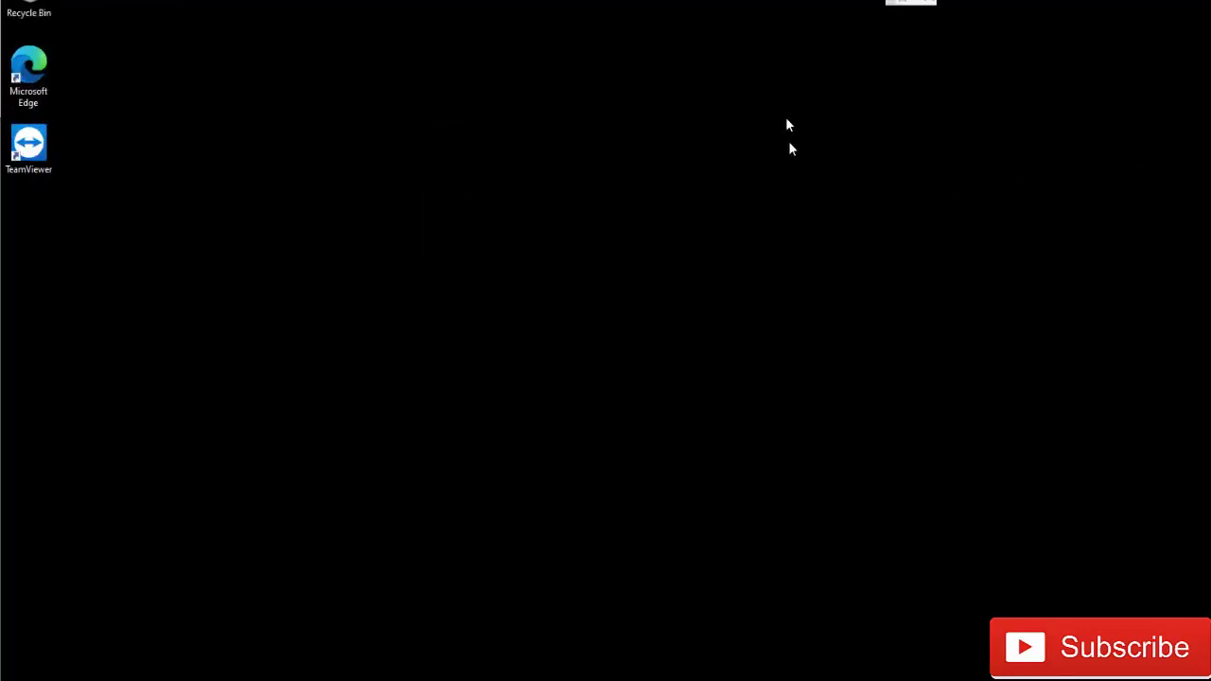
pyautogui.click(900, 4)
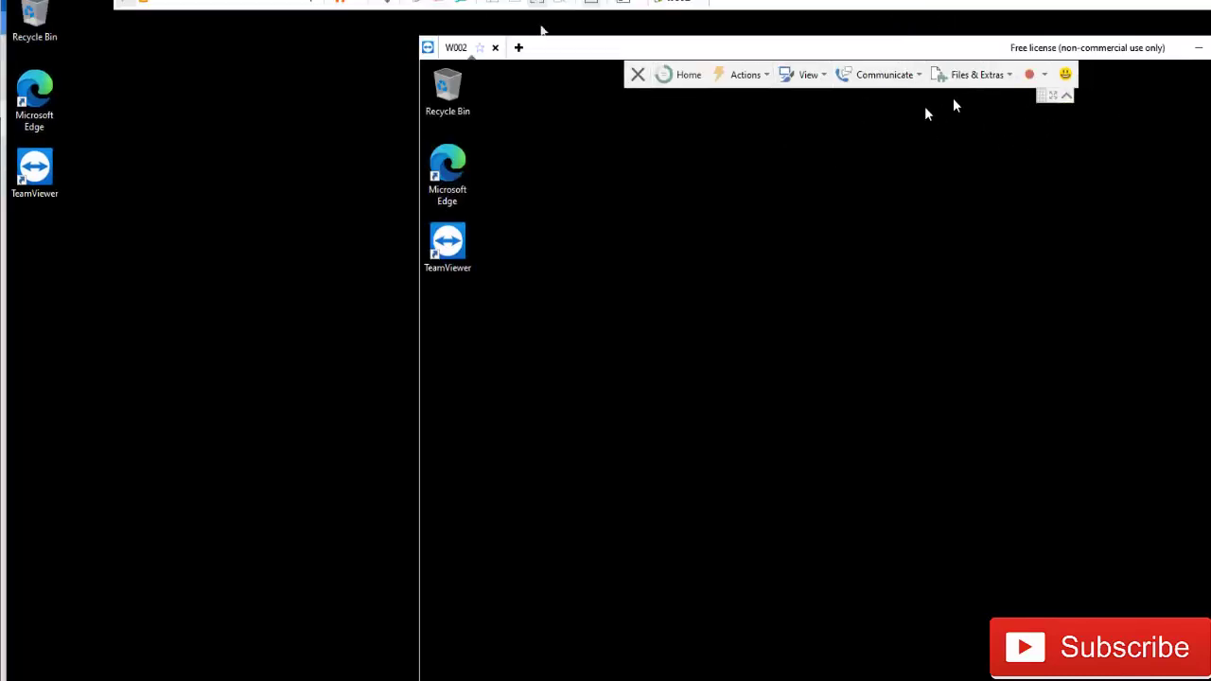
# - Open a chat with W002 and send the message 'Hello'
pyautogui.click(862, 77)
pyautogui.click(984, 123)
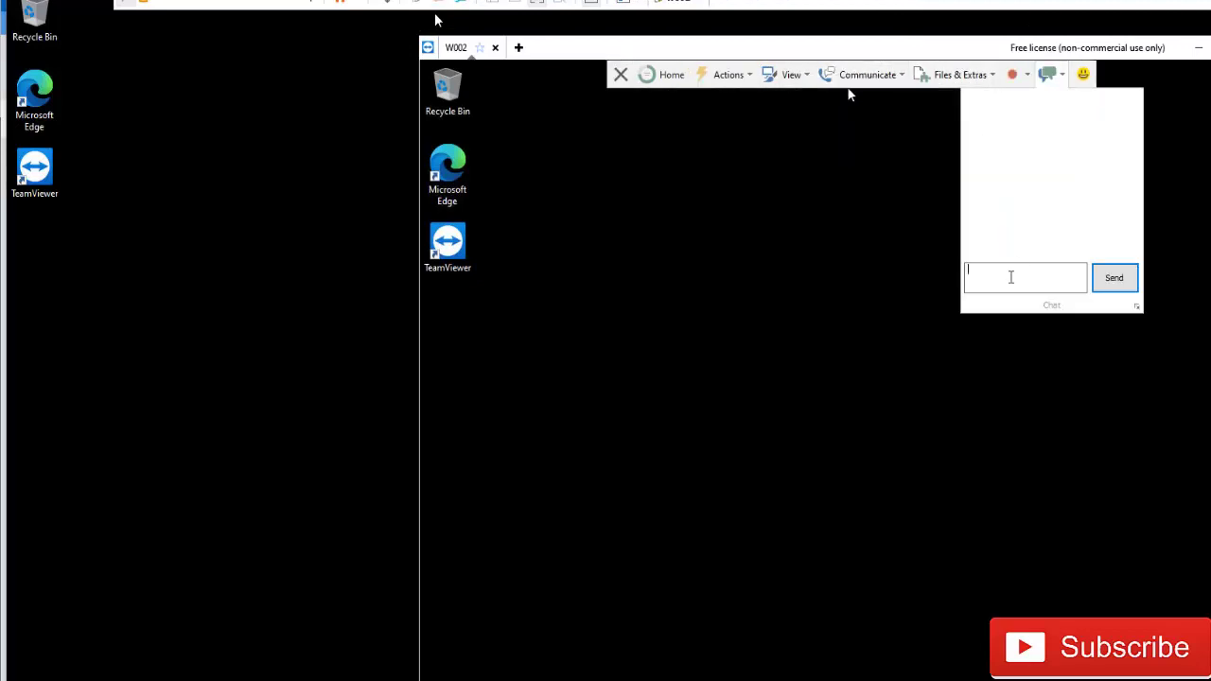
pyautogui.write('Hello')
pyautogui.press('Return')
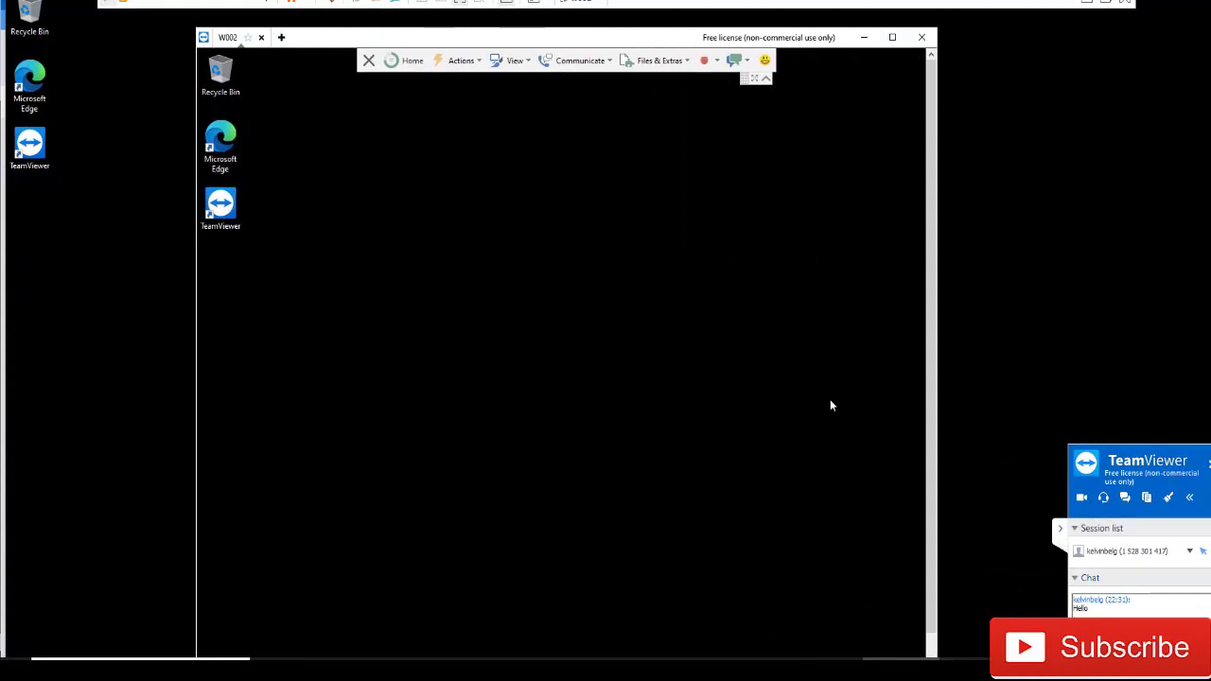
pyautogui.click(598, 62)
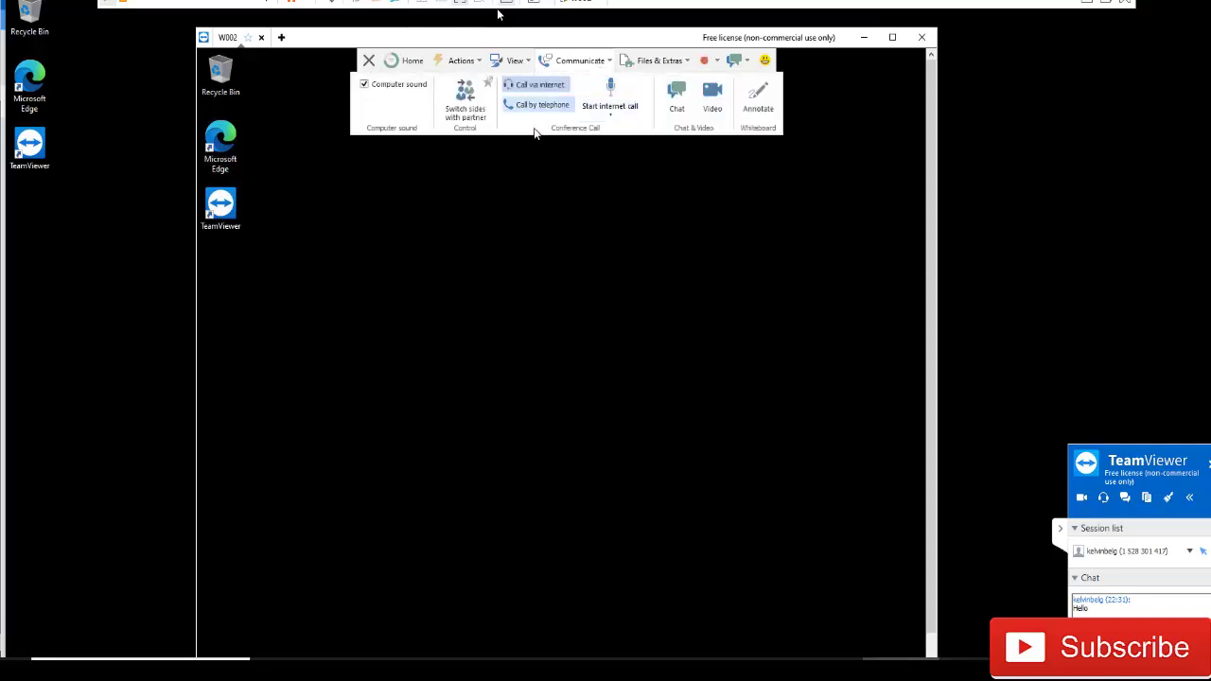
pyautogui.click(468, 107)
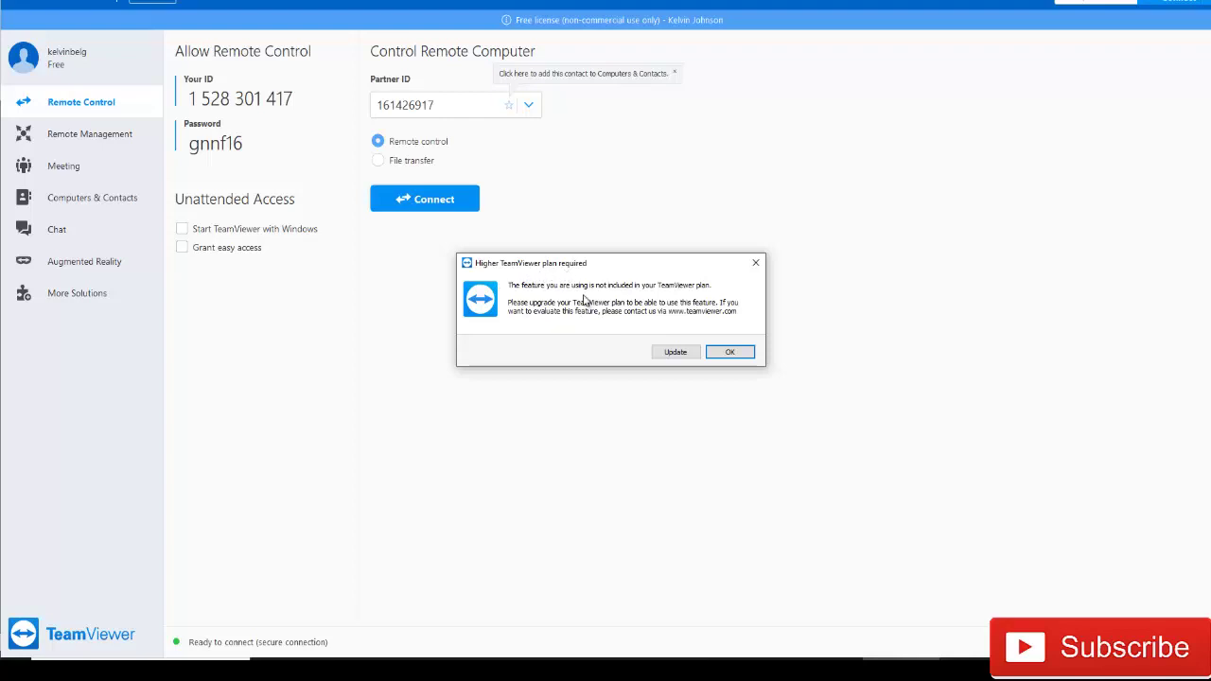
pyautogui.click(755, 263)
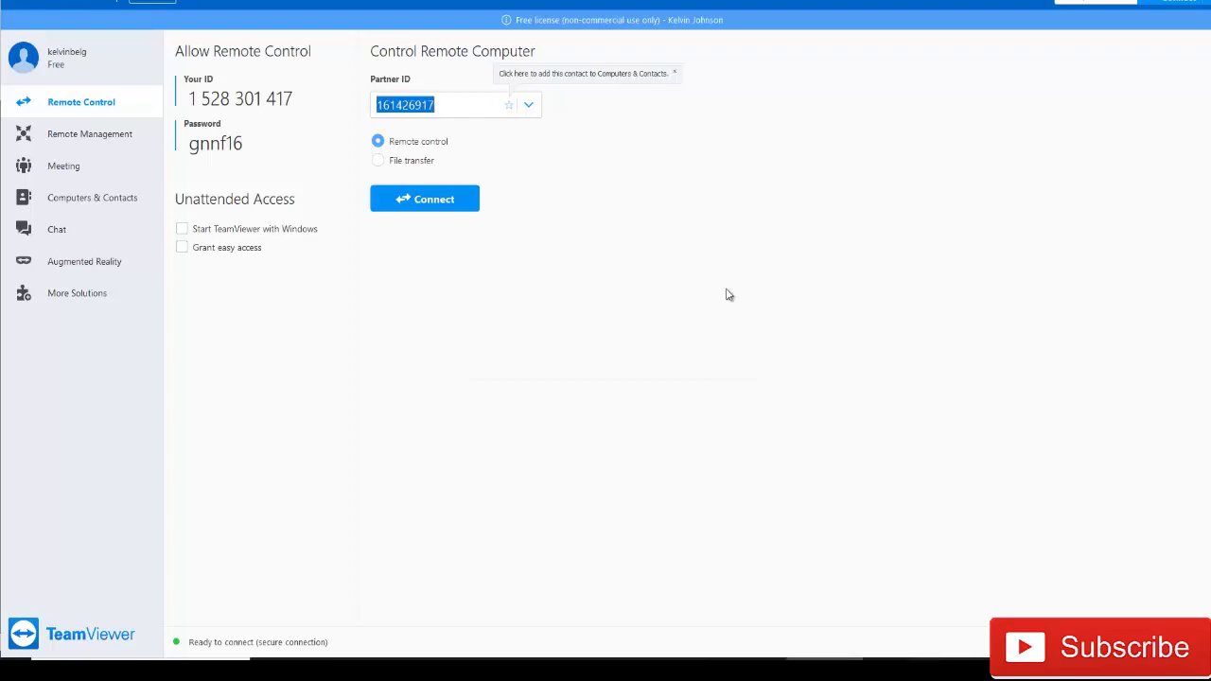
pyautogui.press('Return')
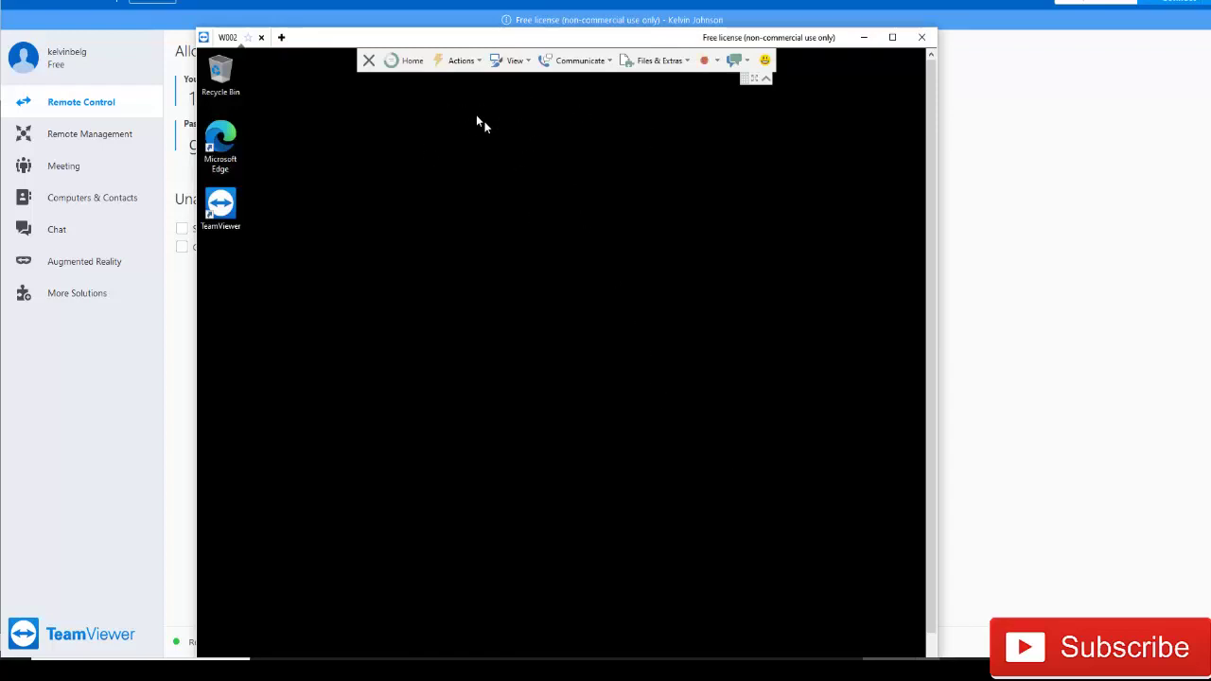
pyautogui.click(599, 66)
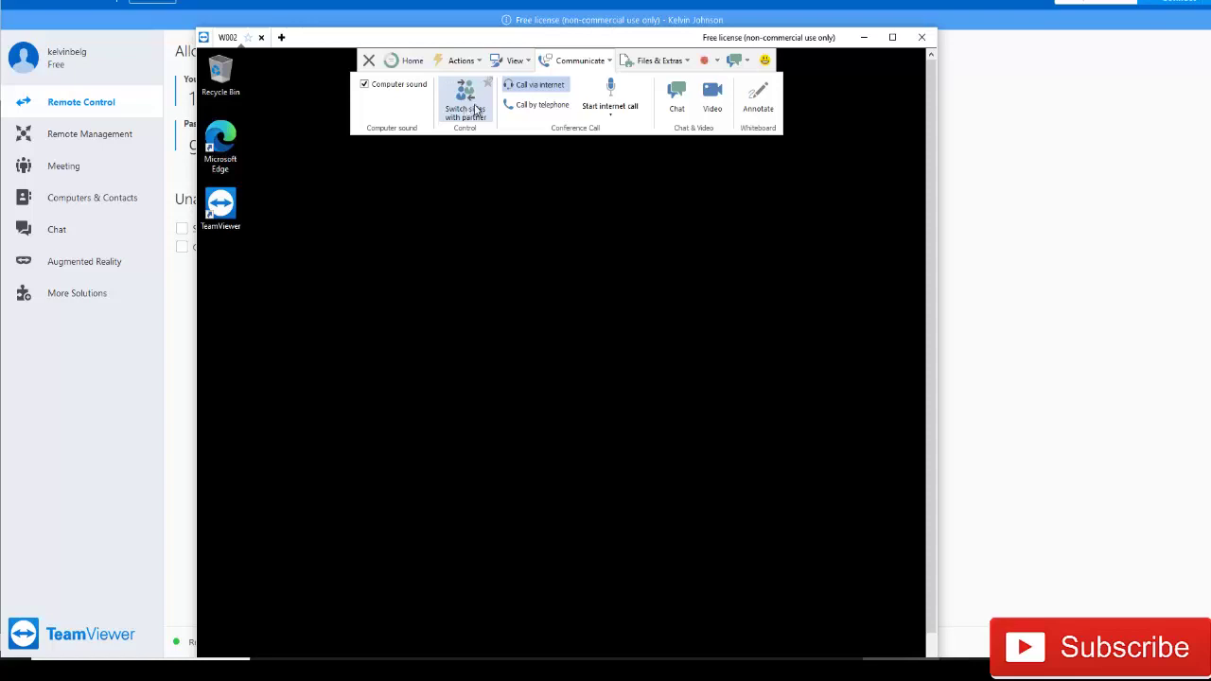
# - Try swapping sides and Annotate, then dismiss the alpha-blending-disabled whiteboard warning
pyautogui.click(465, 115)
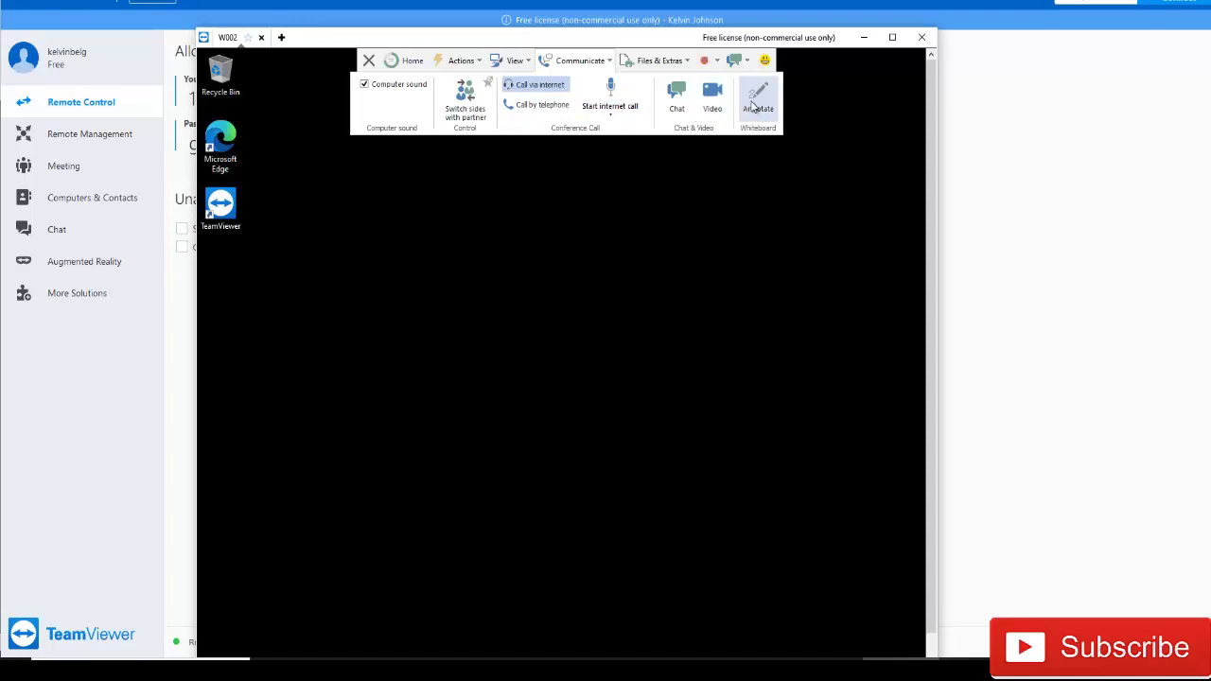
pyautogui.click(758, 96)
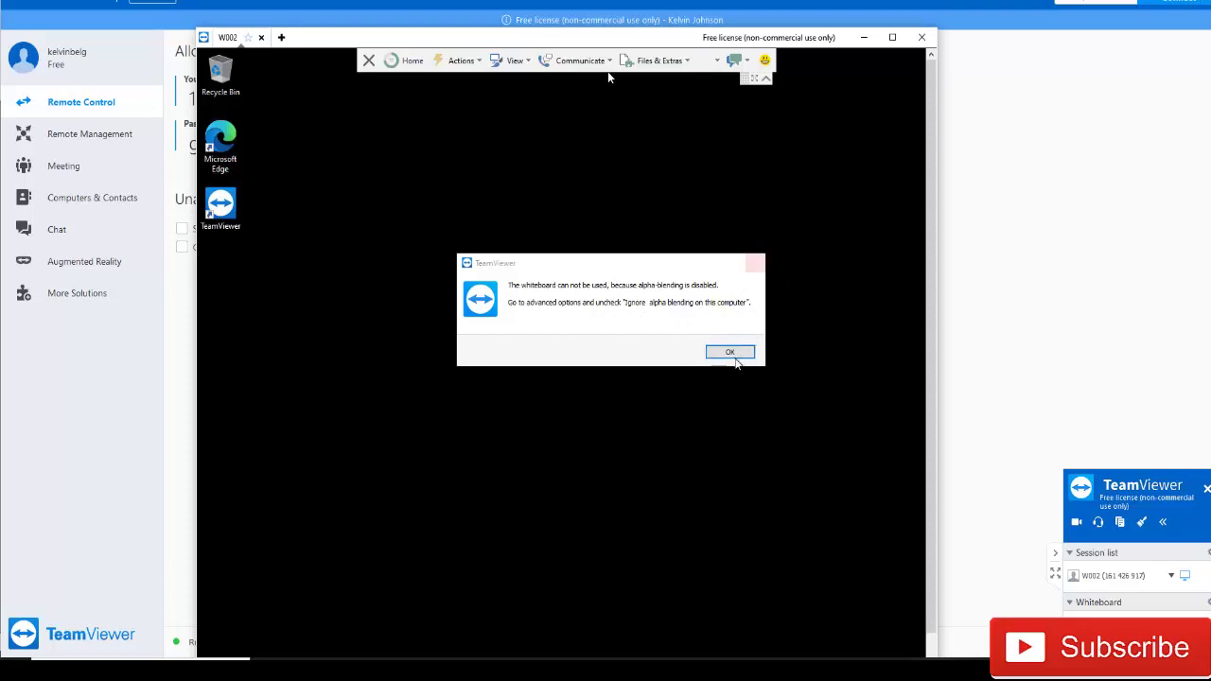
pyautogui.click(735, 353)
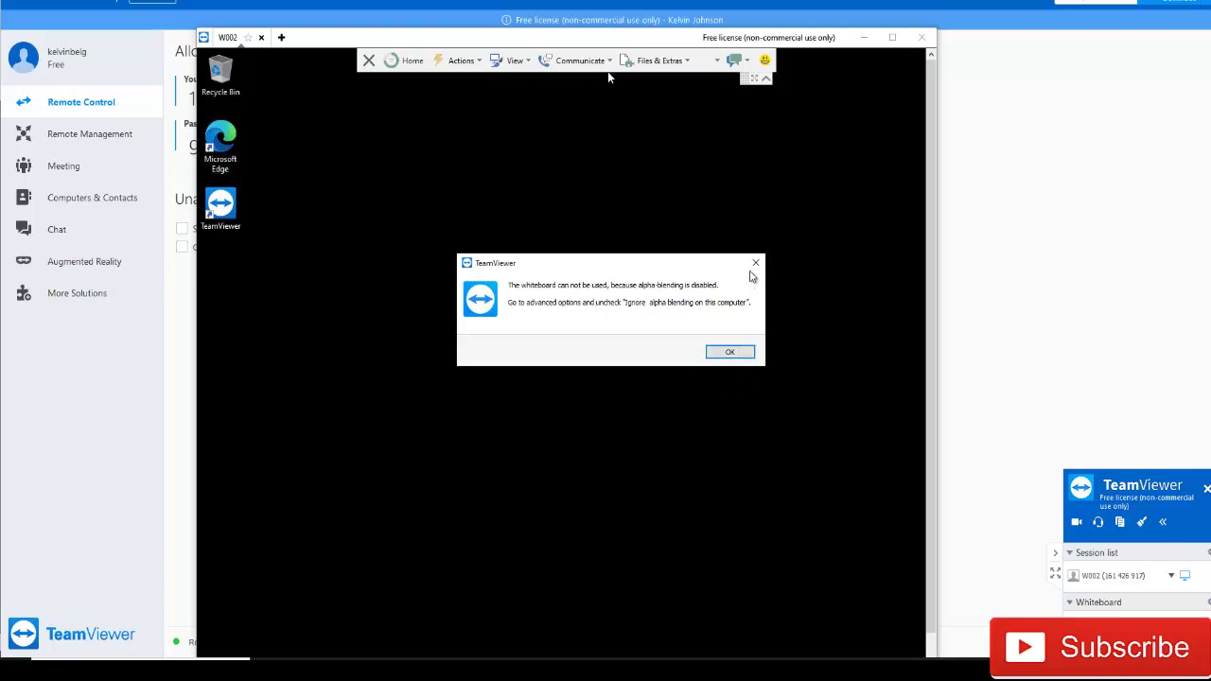
pyautogui.click(756, 264)
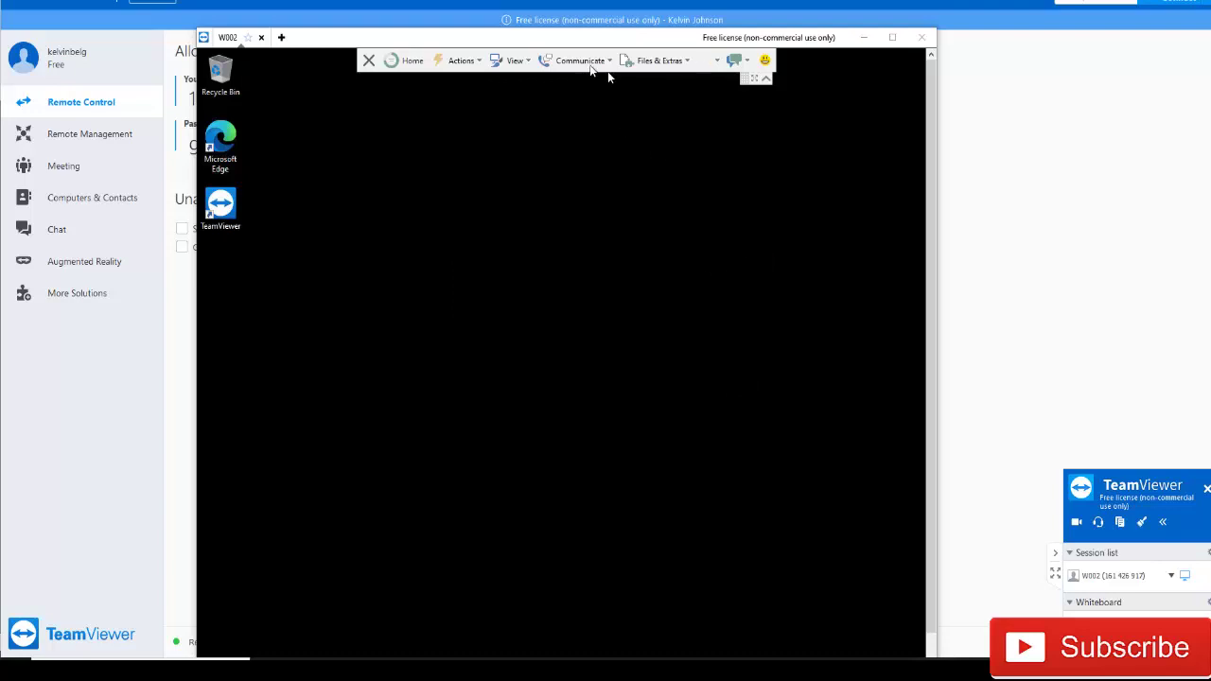
# - Stop the W002 session recording and discard it without saving
pyautogui.click(606, 63)
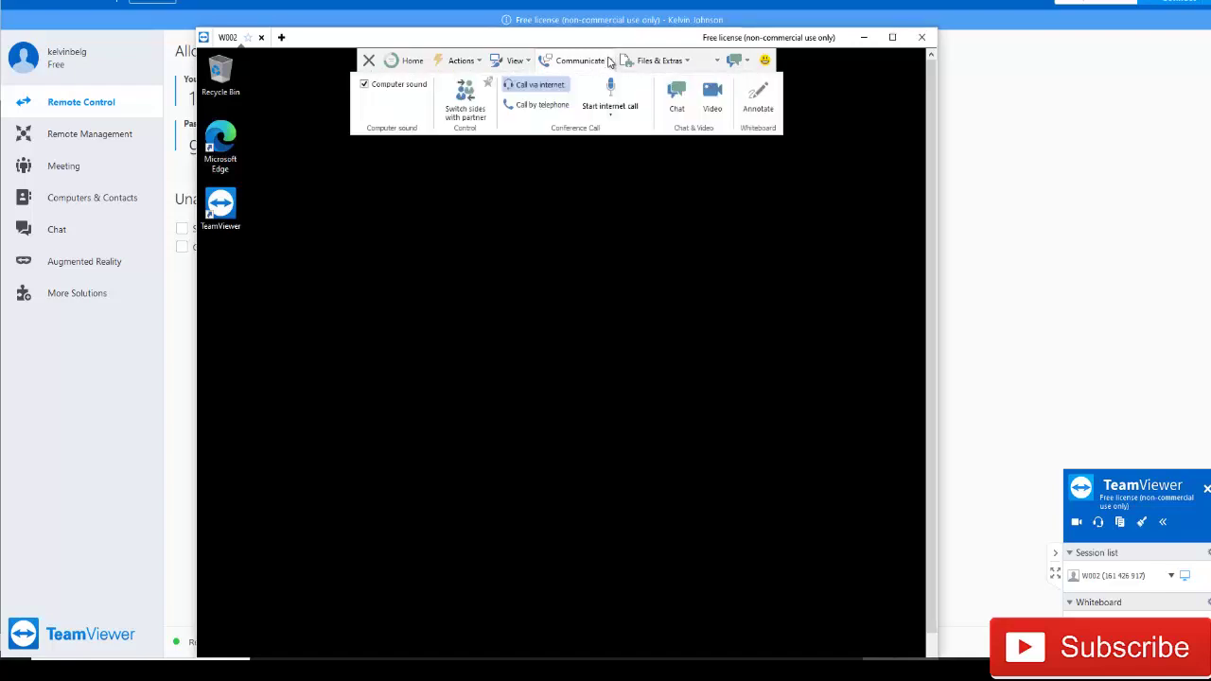
pyautogui.click(647, 62)
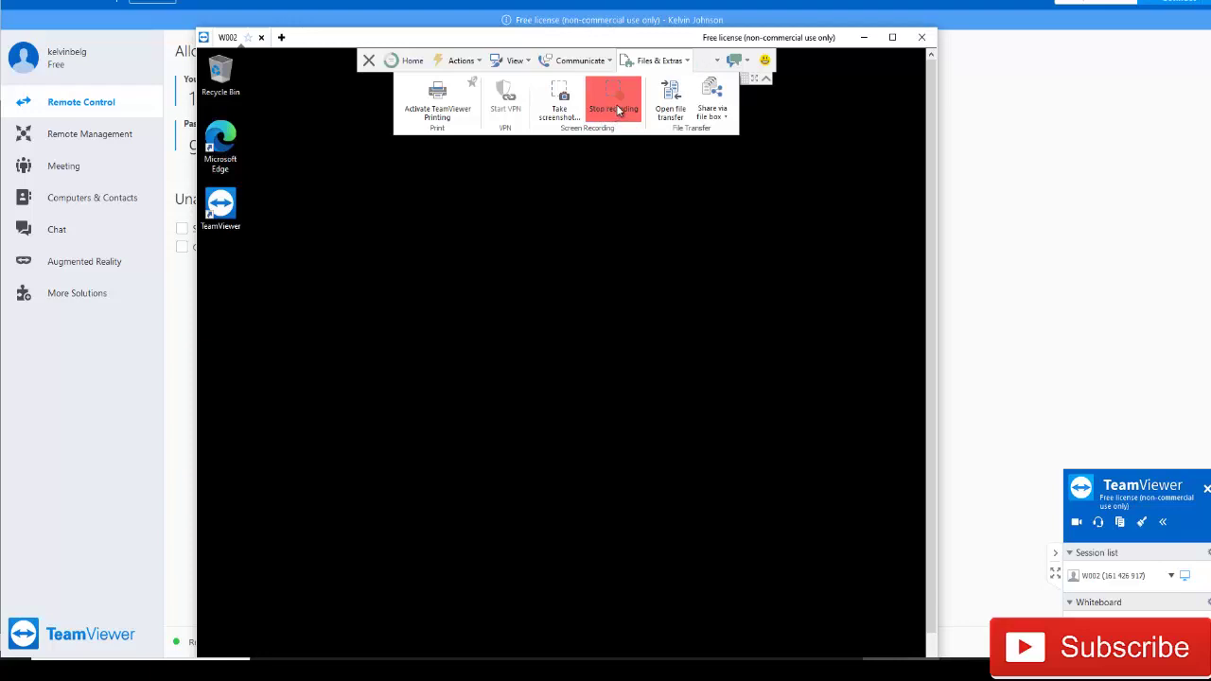
pyautogui.click(618, 111)
pyautogui.click(563, 321)
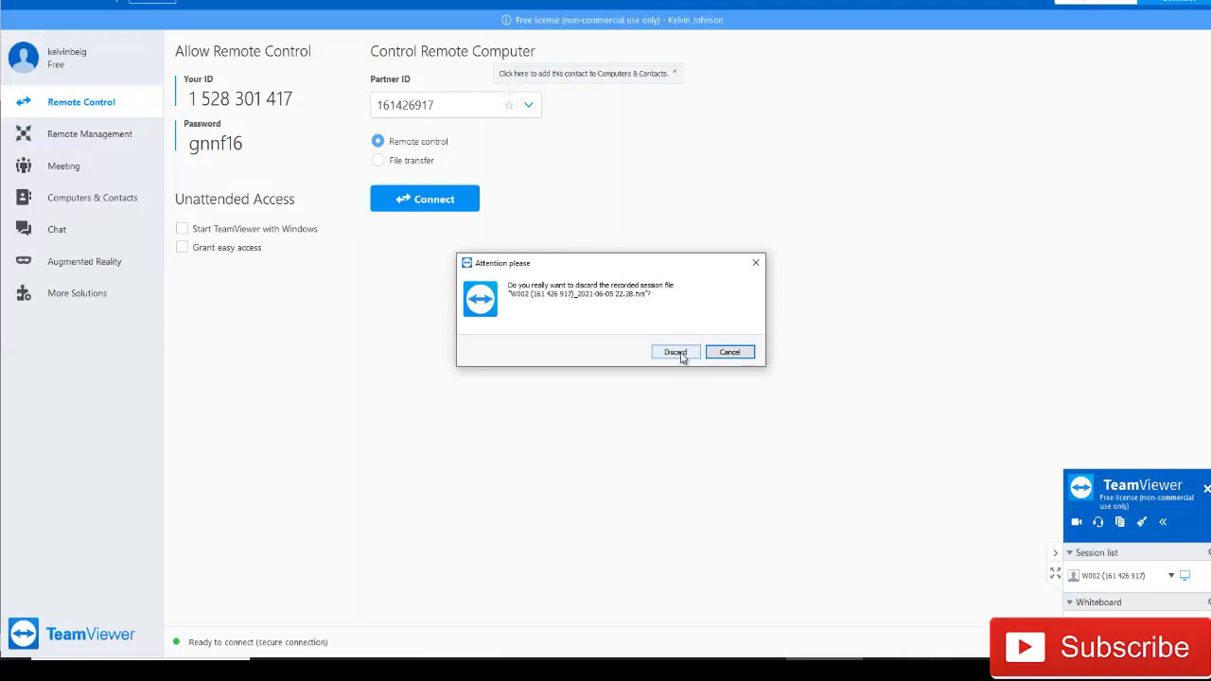
pyautogui.click(675, 352)
# - Take a screenshot of W002's screen and copy it to the clipboard
pyautogui.click(907, 664)
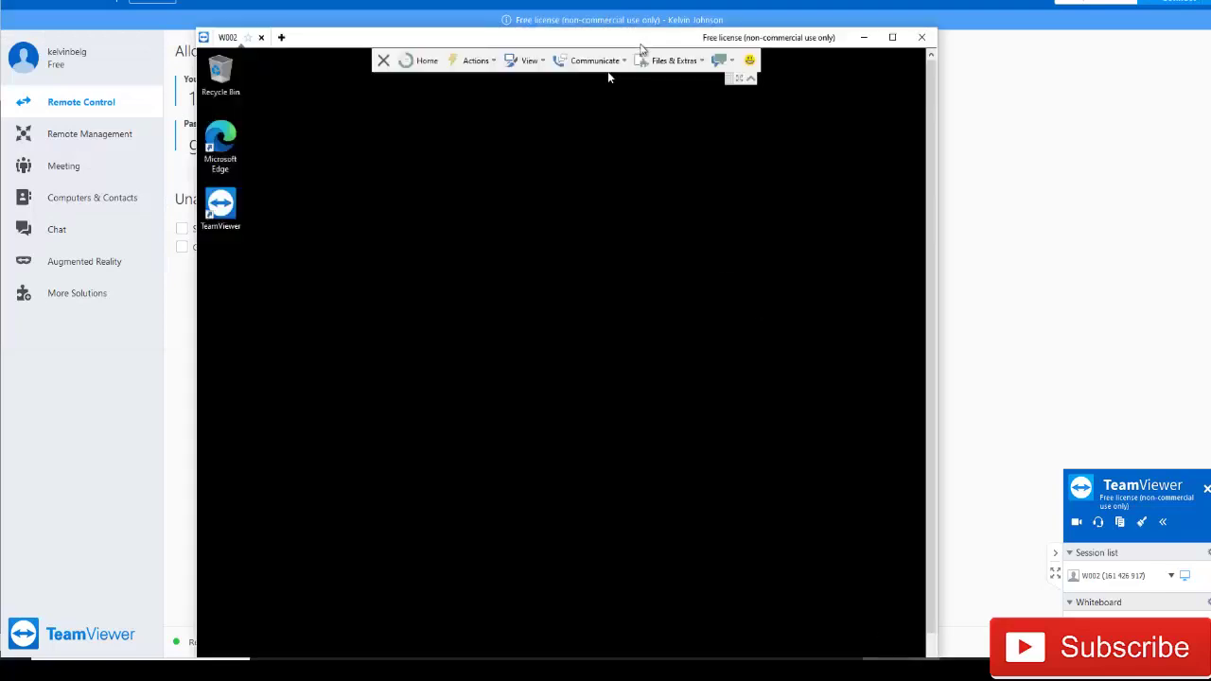
pyautogui.click(687, 67)
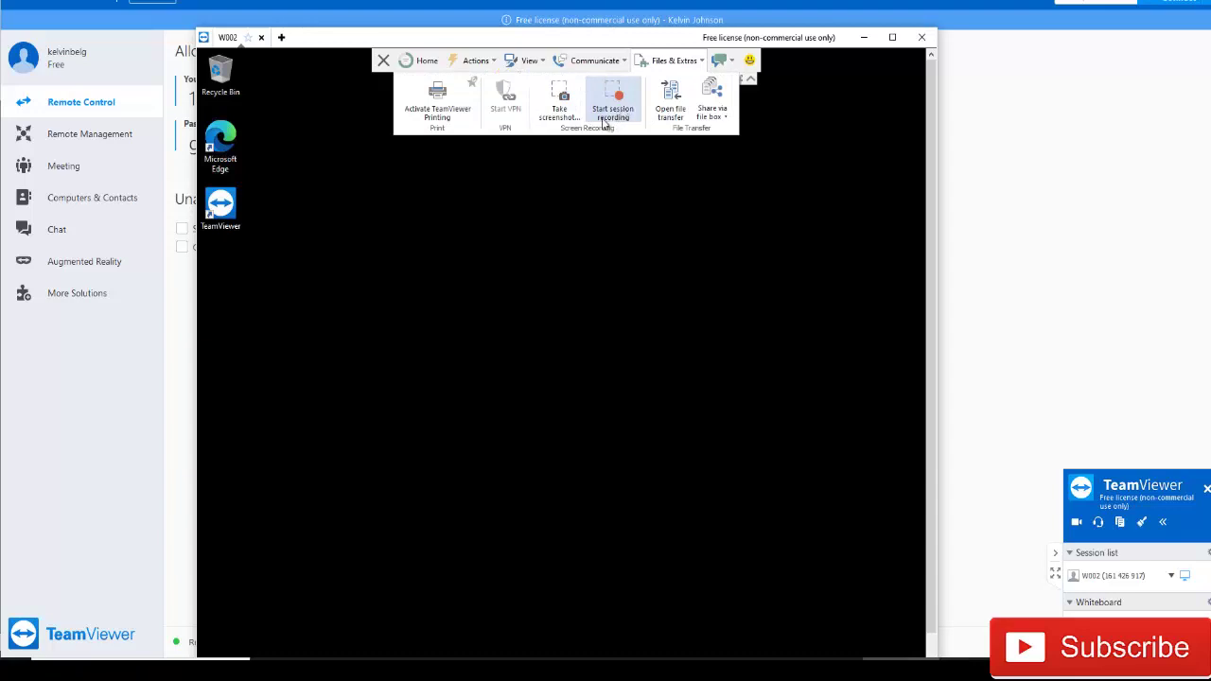
pyautogui.click(562, 104)
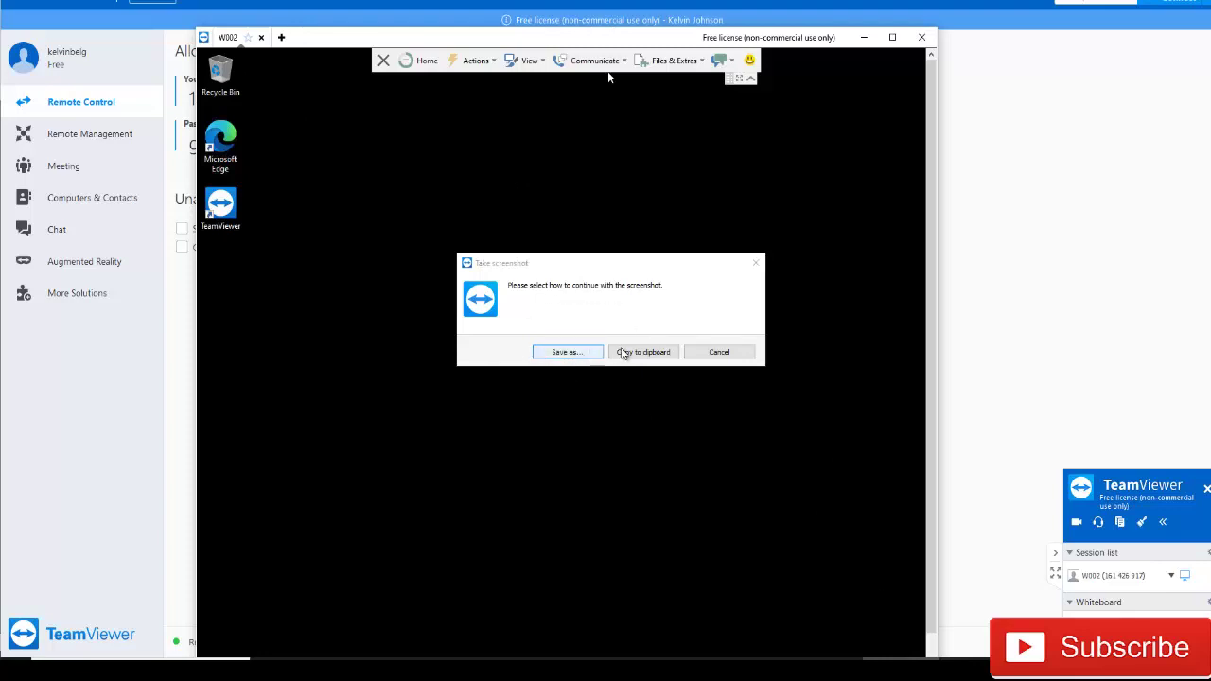
pyautogui.click(618, 353)
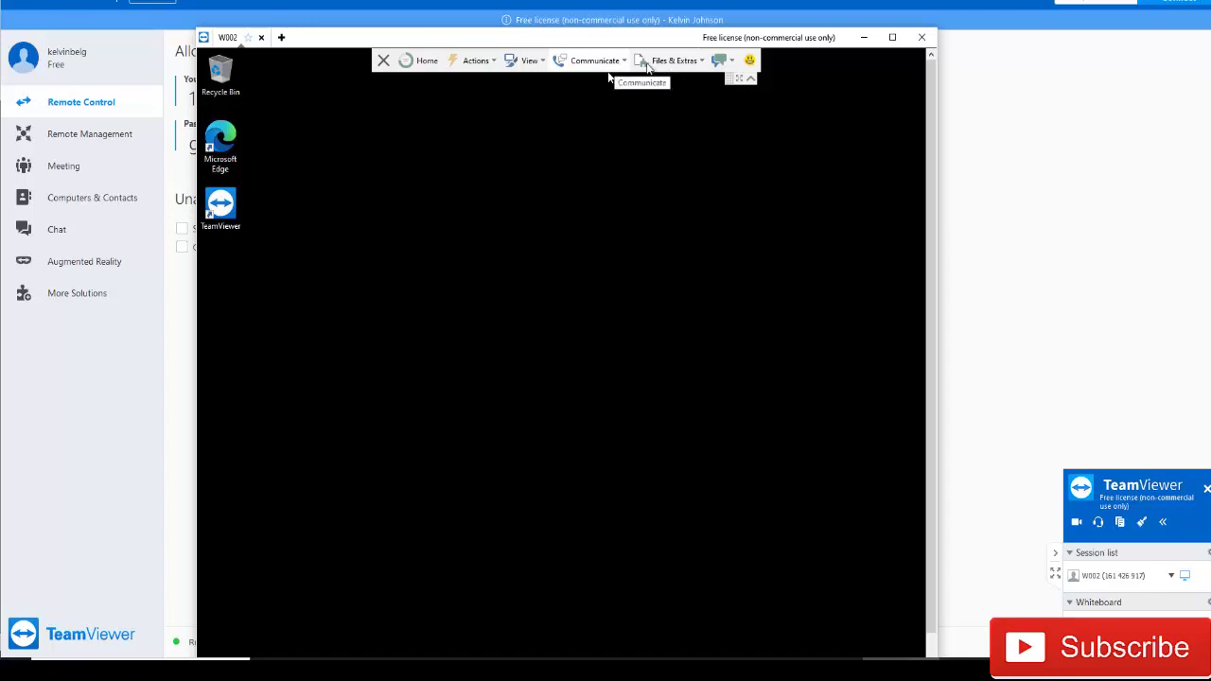
pyautogui.click(673, 62)
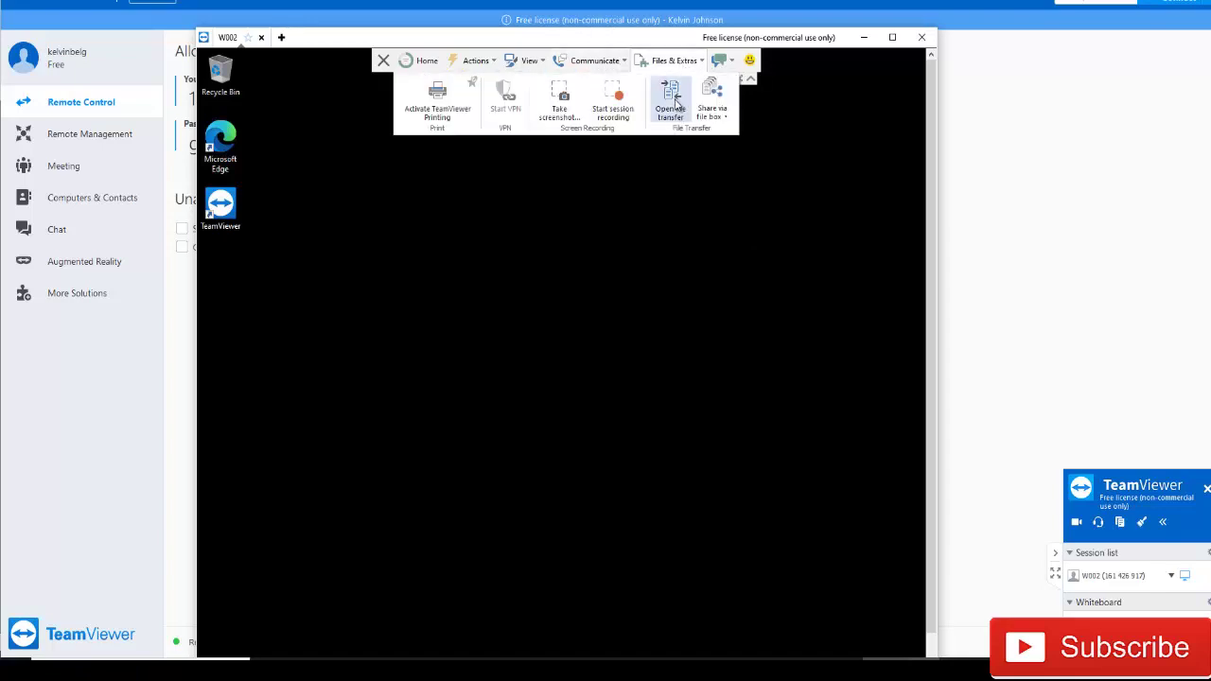
# - Send the Client.Center v1.0.6.1 msi from local C:\Temp to W002's Desktop
pyautogui.click(674, 103)
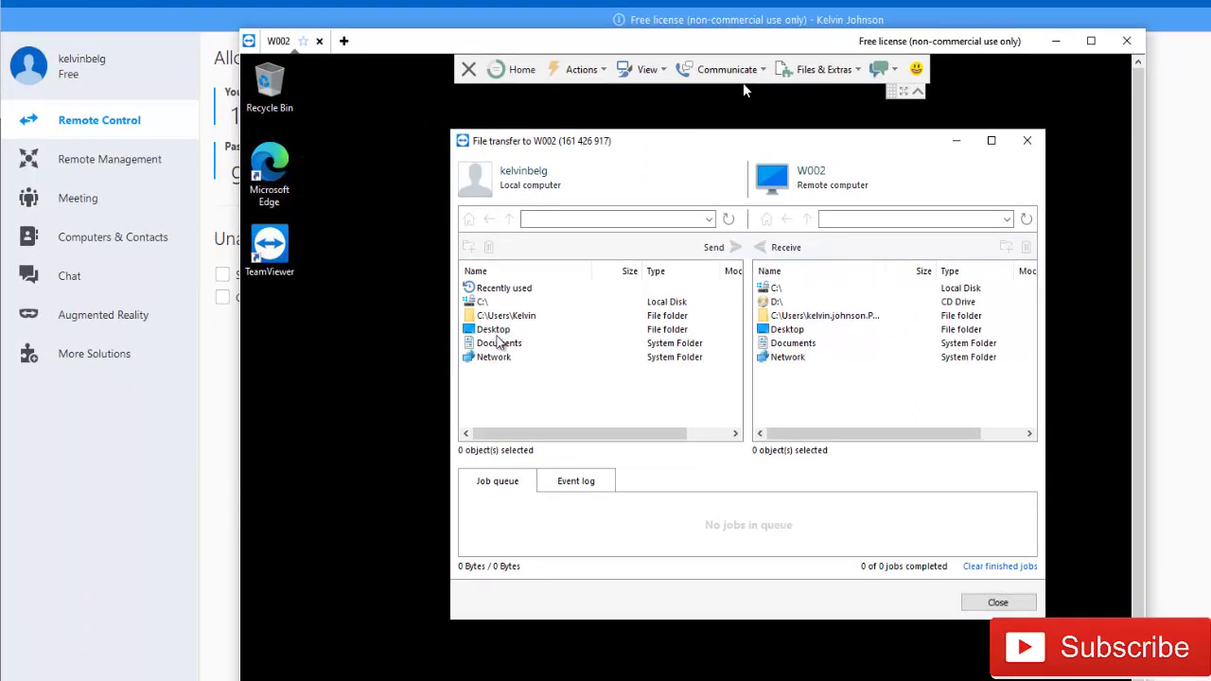
pyautogui.doubleClick(482, 302)
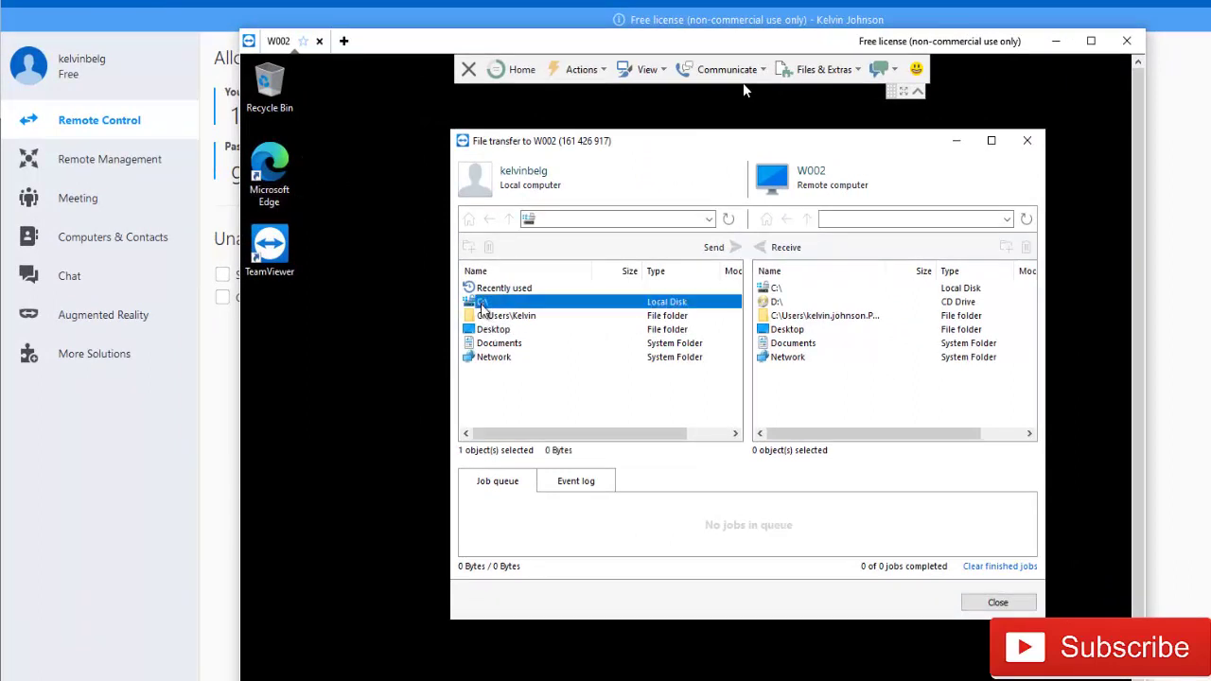
pyautogui.scroll(-5, 508, 388)
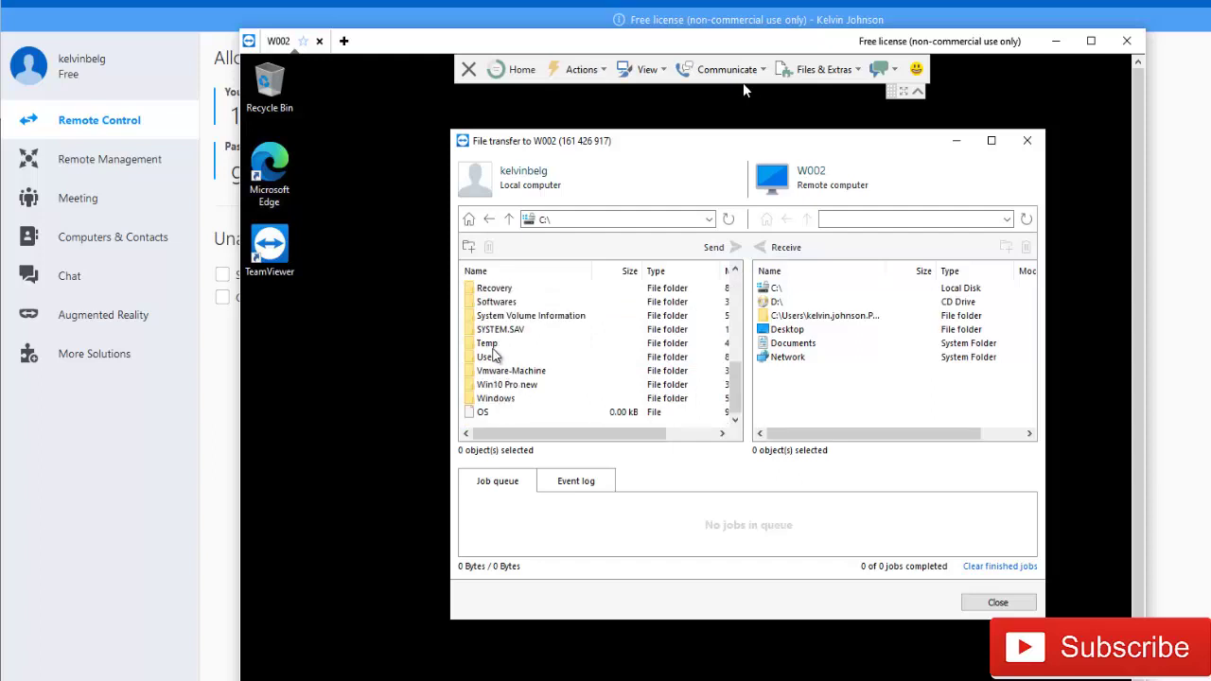
pyautogui.doubleClick(495, 346)
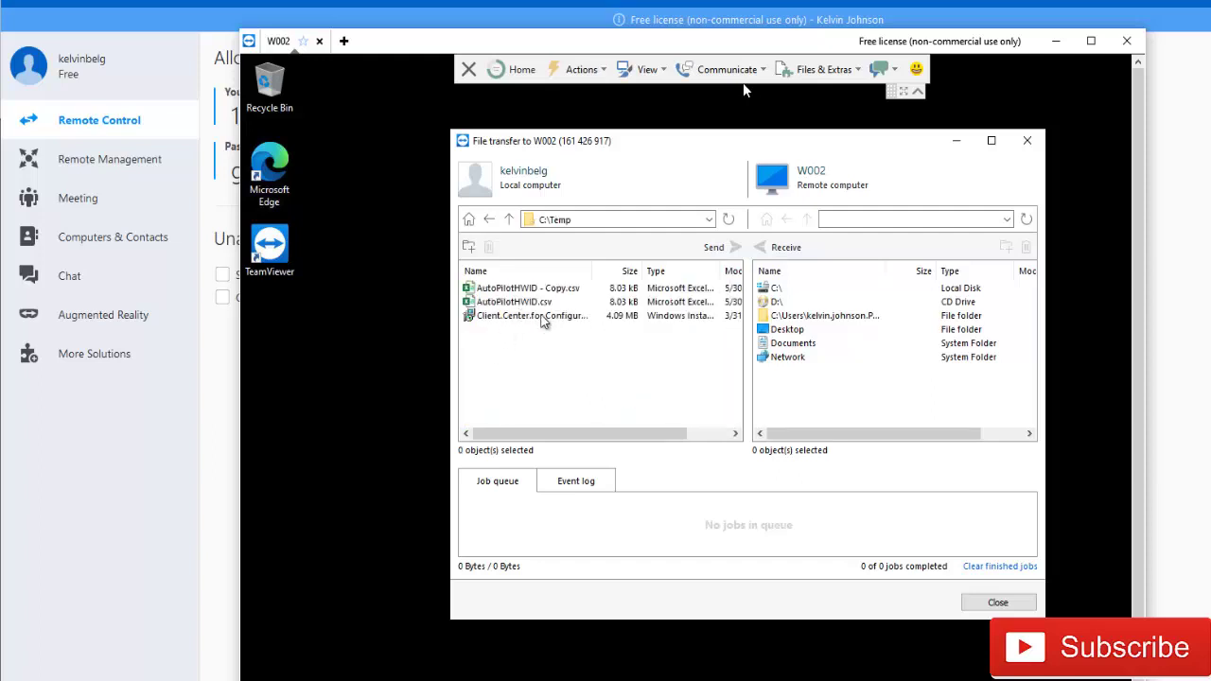
pyautogui.click(544, 322)
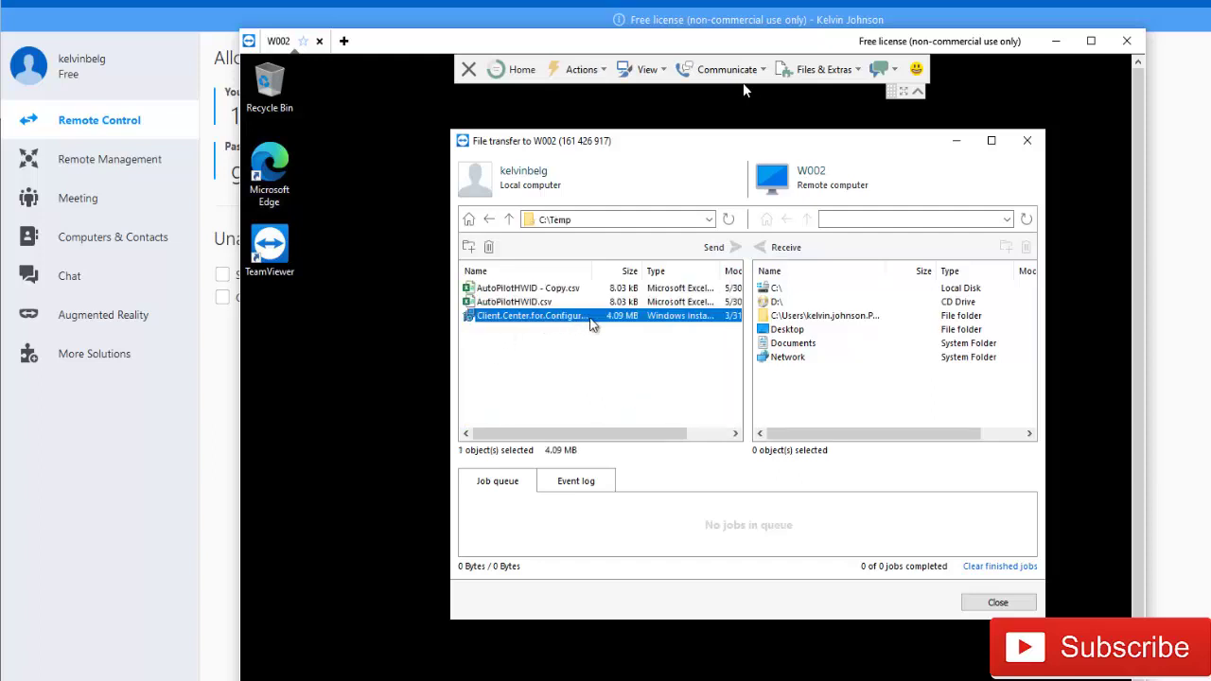
pyautogui.doubleClick(793, 332)
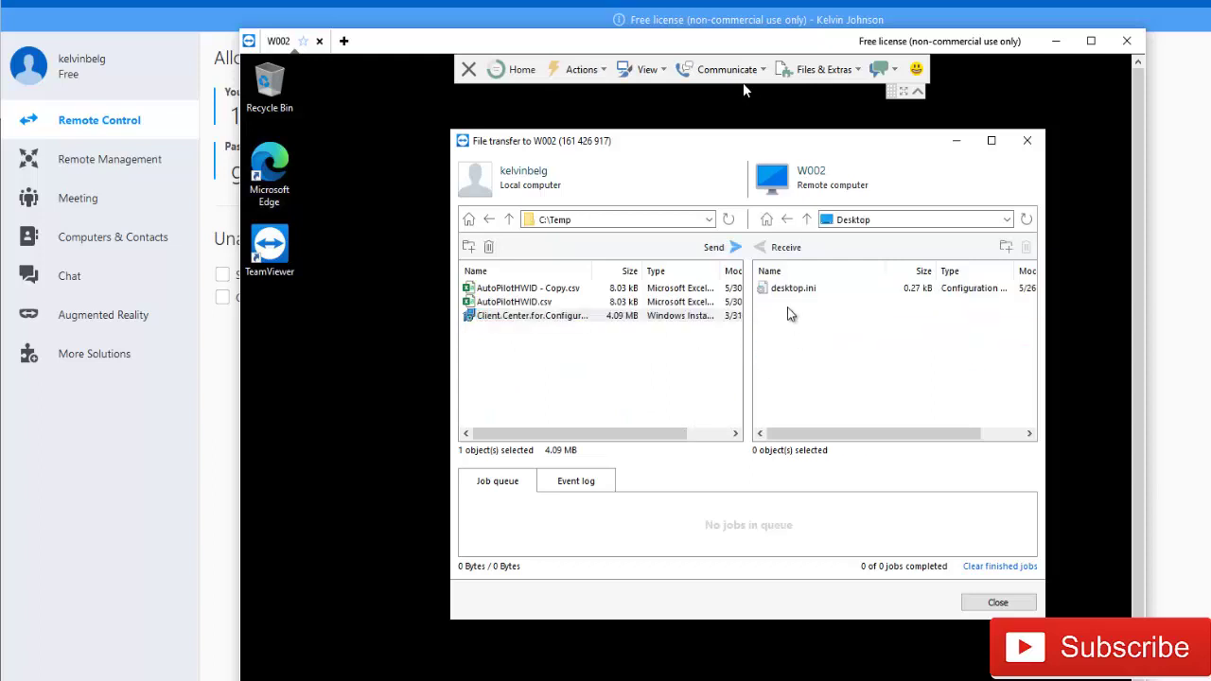
pyautogui.click(736, 249)
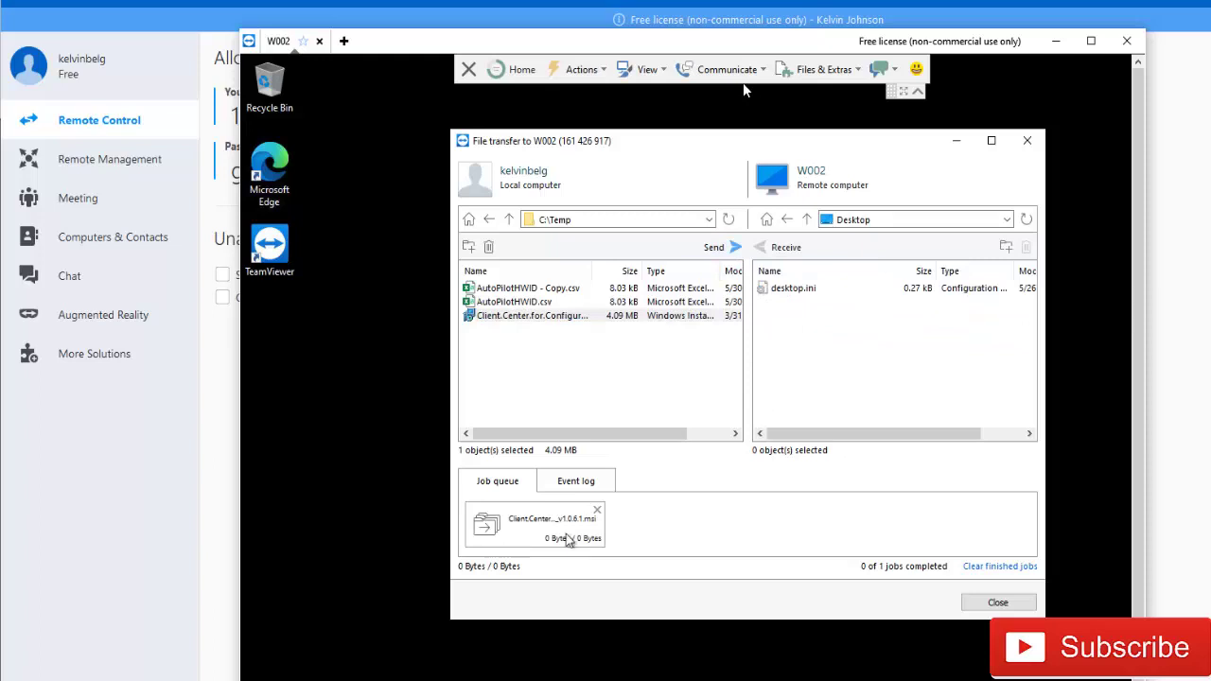